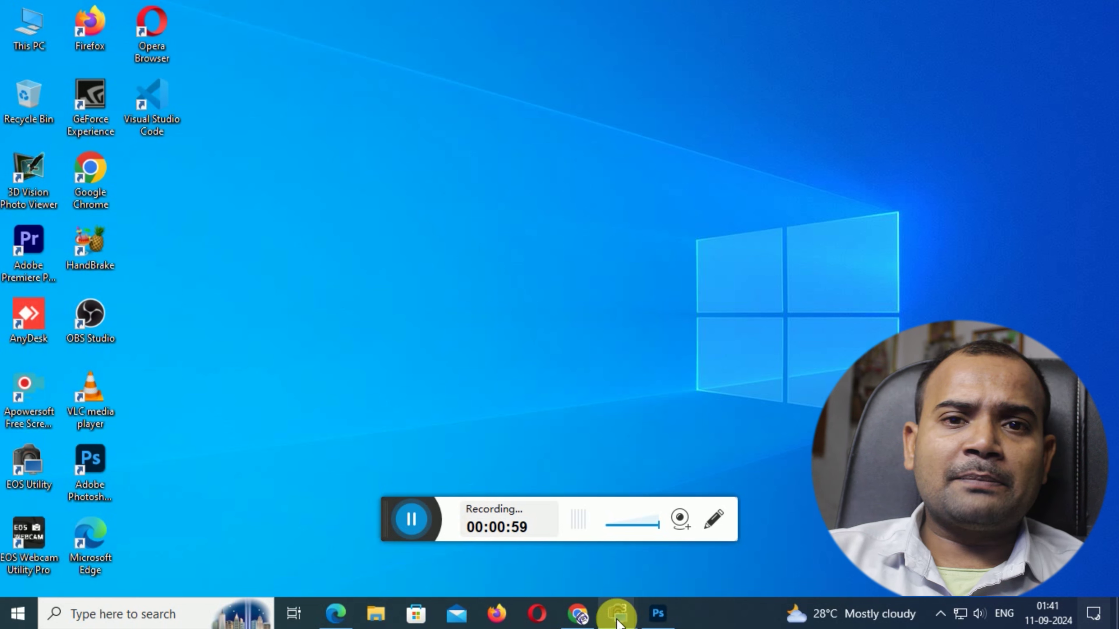
# - Bring up Chrome and load the Google home page
pyautogui.moveTo(577, 613)
pyautogui.click(552, 503)
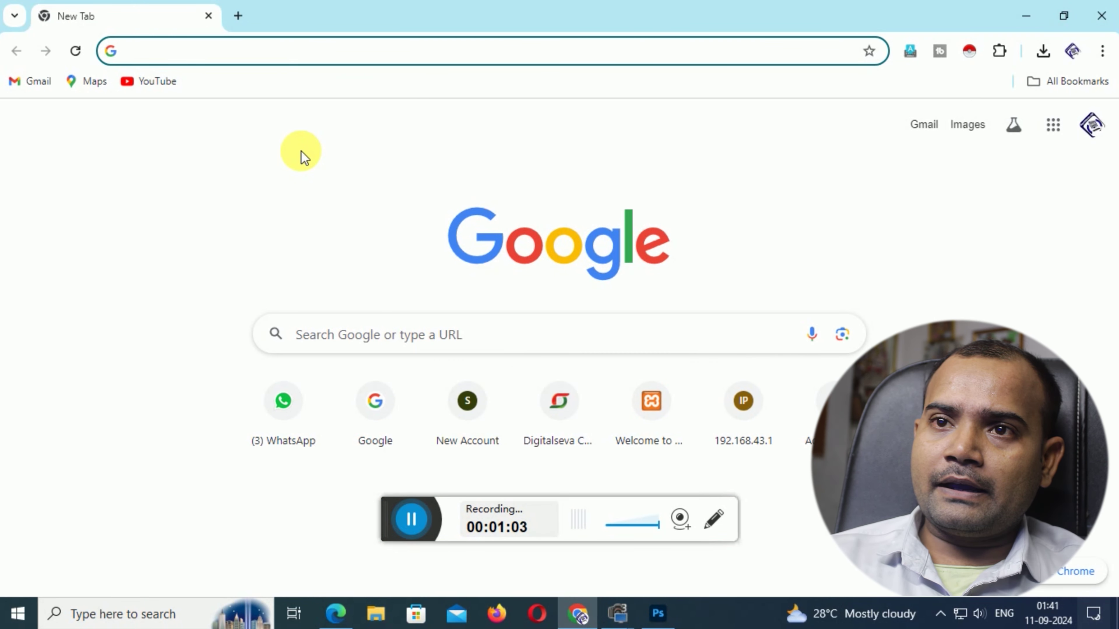
pyautogui.write('SUI')
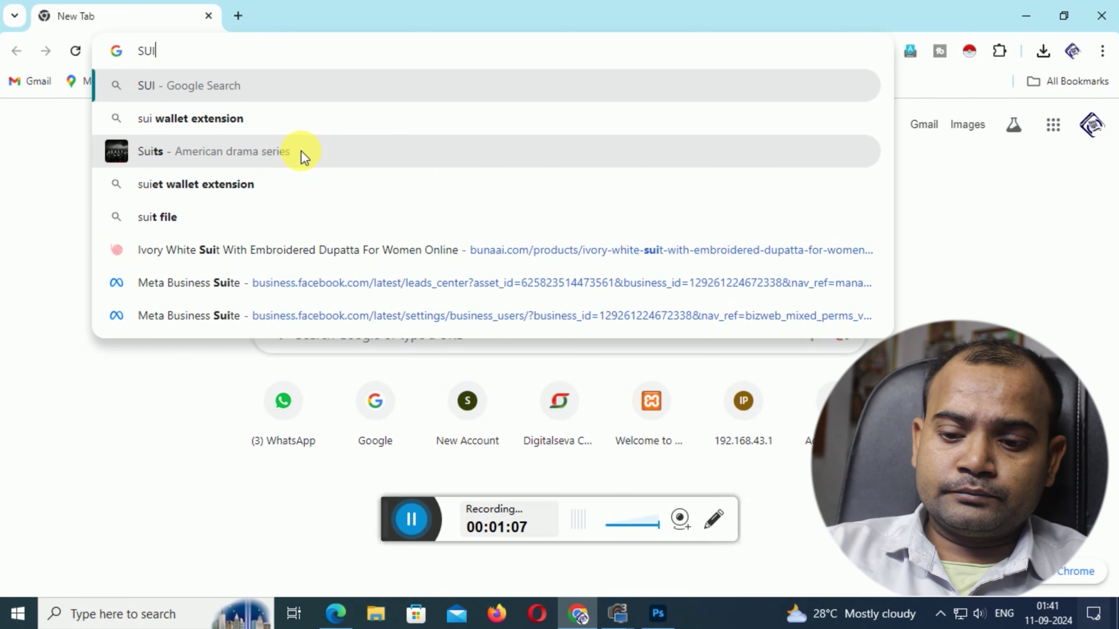
pyautogui.press('BackSpace')
pyautogui.press('BackSpace')
pyautogui.press('BackSpace')
pyautogui.write('GOO')
pyautogui.press('Return')
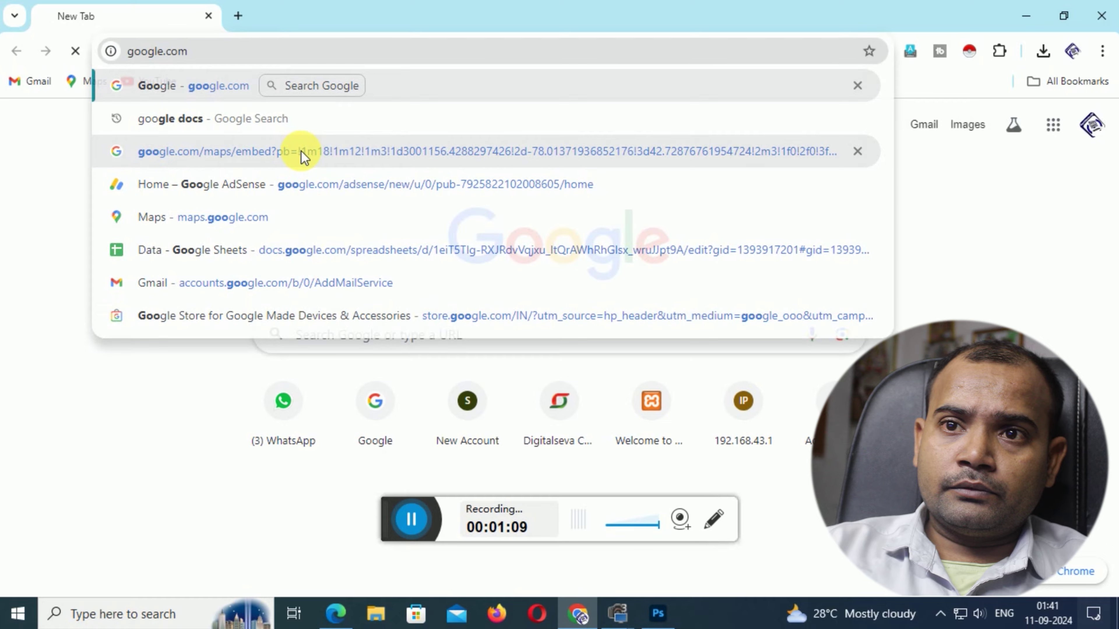
# - Search Google for 'suits for women WHITE'
pyautogui.write('SUI')
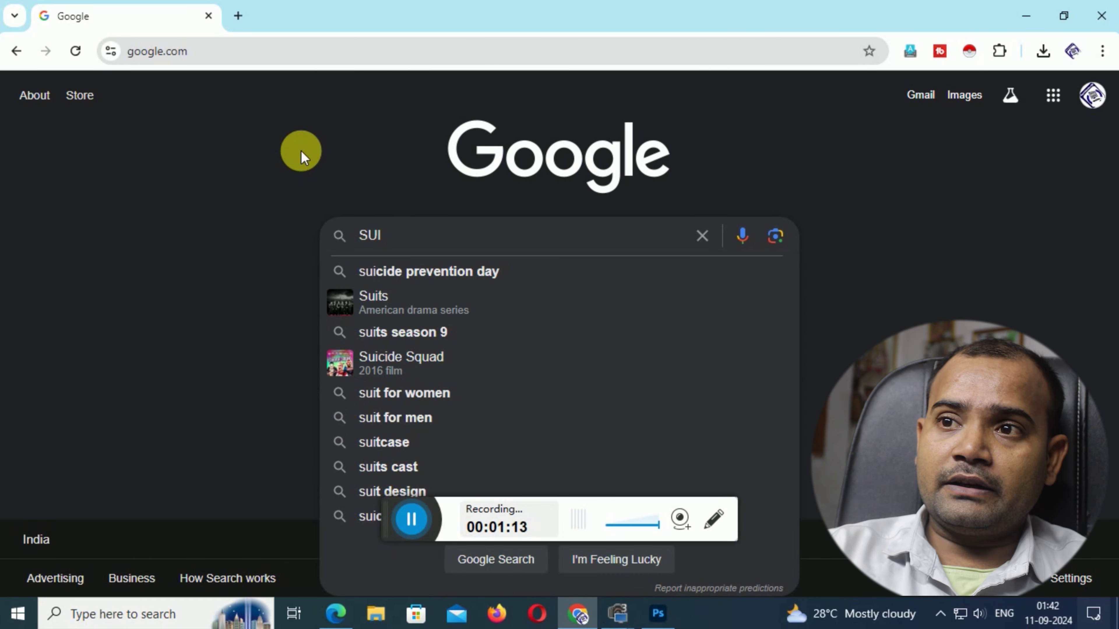
pyautogui.write('ITS')
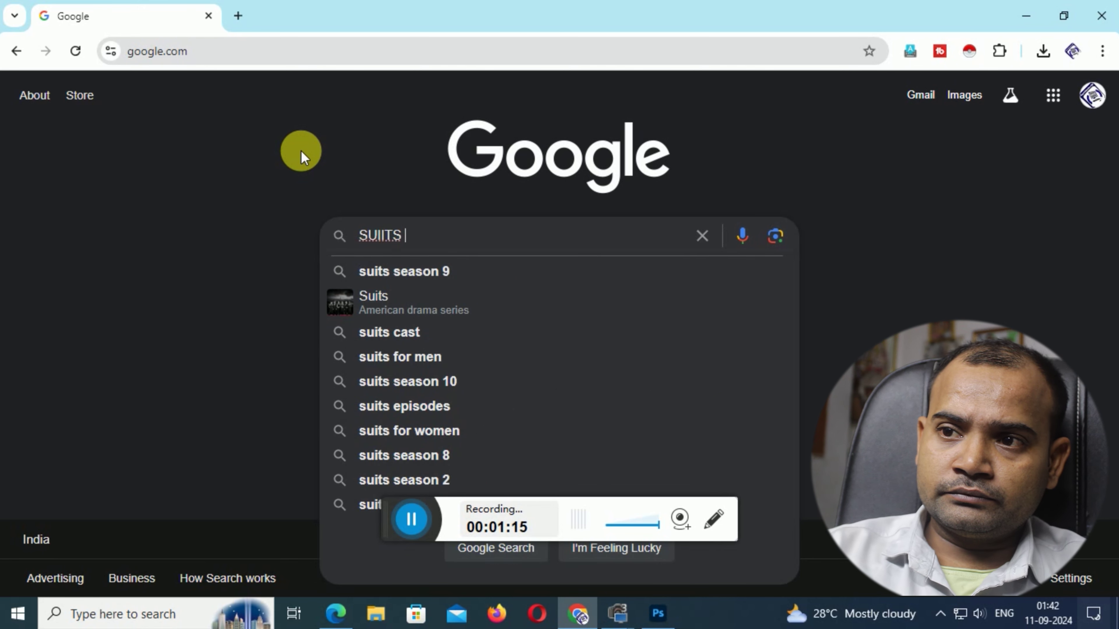
pyautogui.write(' FOR ')
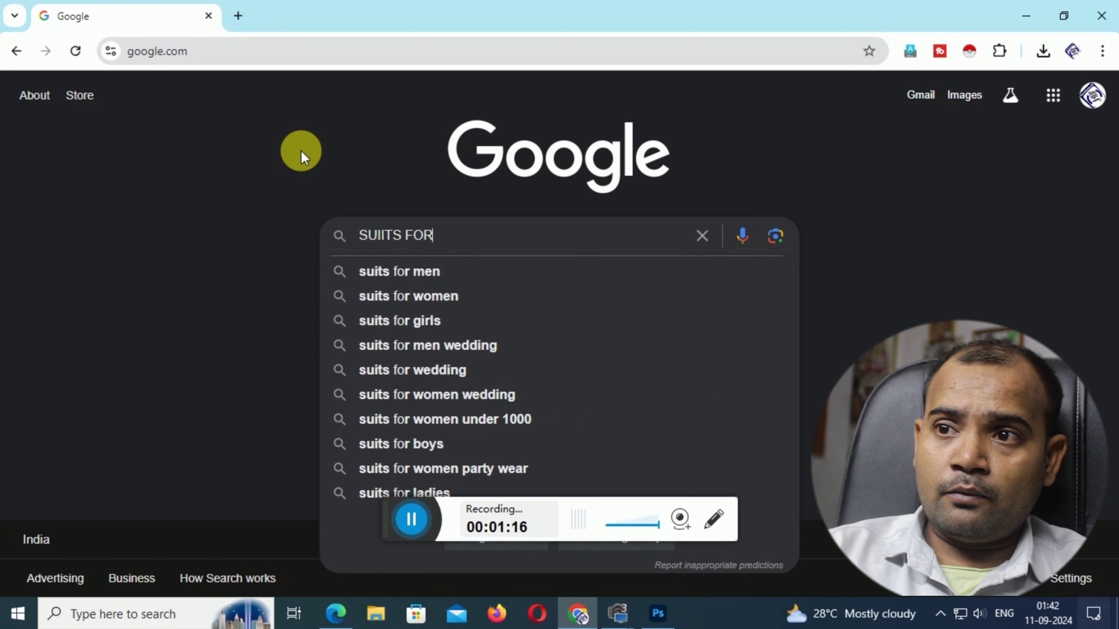
pyautogui.write('WO')
pyautogui.press('Down')
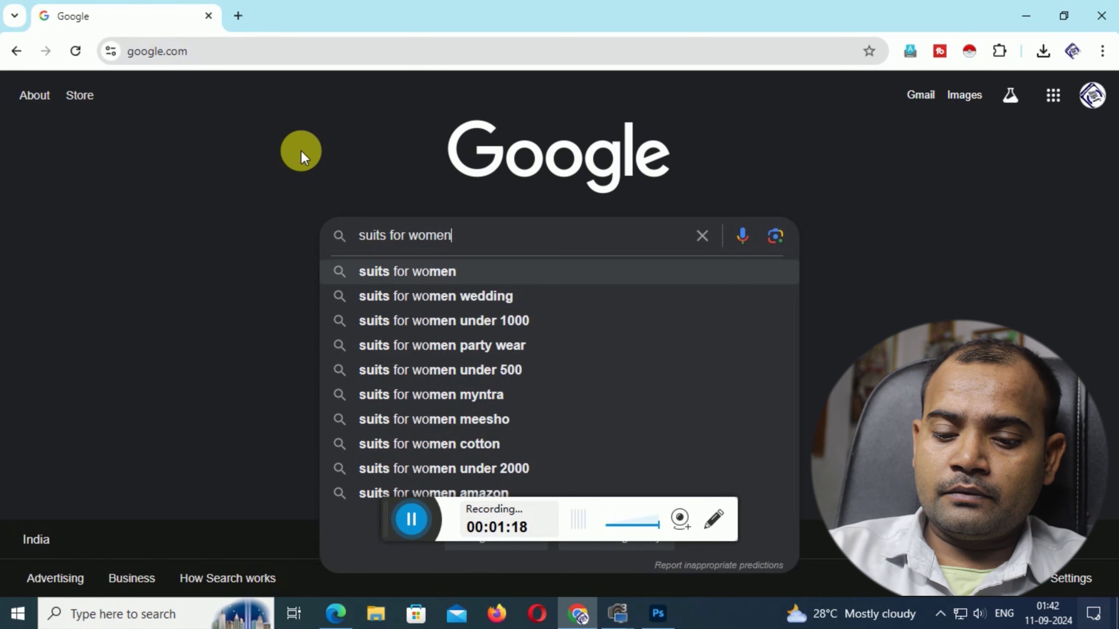
pyautogui.write(' WH')
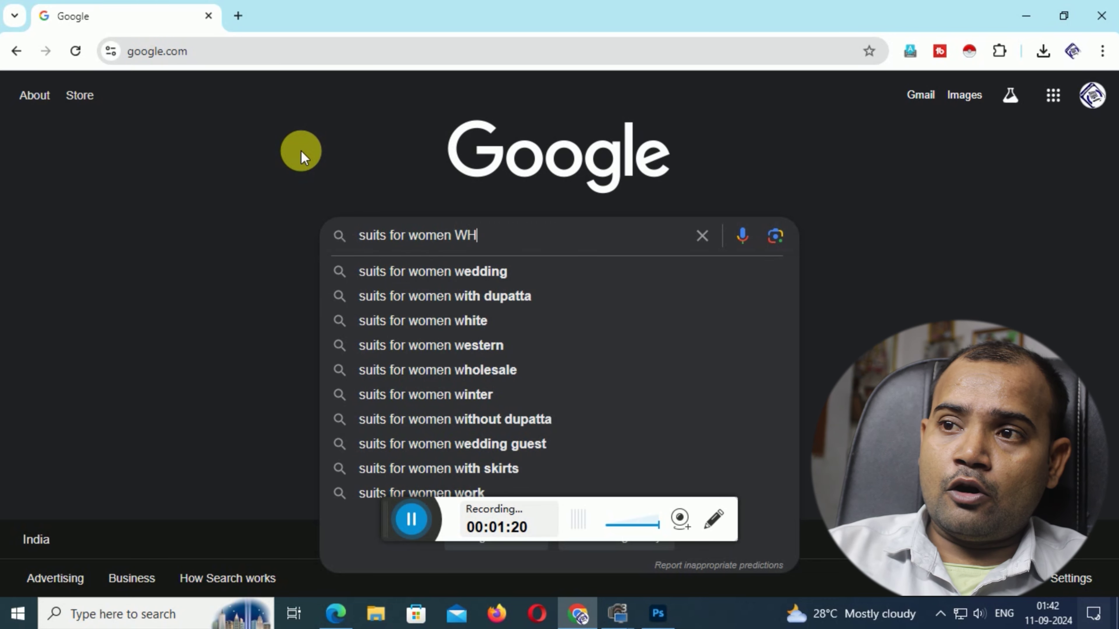
pyautogui.write('ITE')
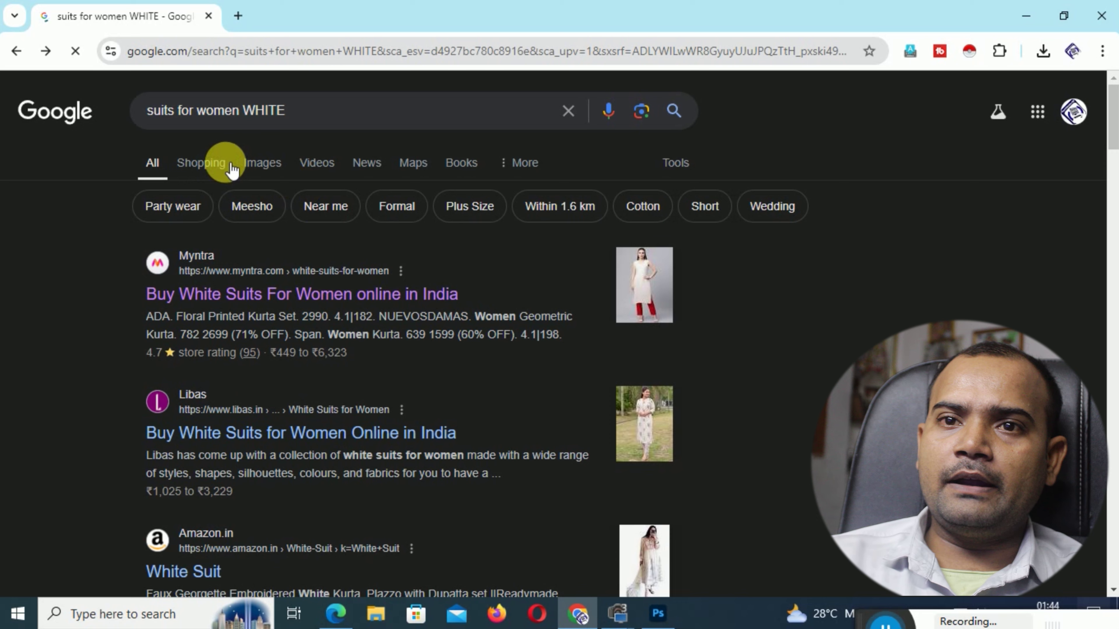
# - Switch to image results and scroll down through the white suit photos
pyautogui.click(260, 164)
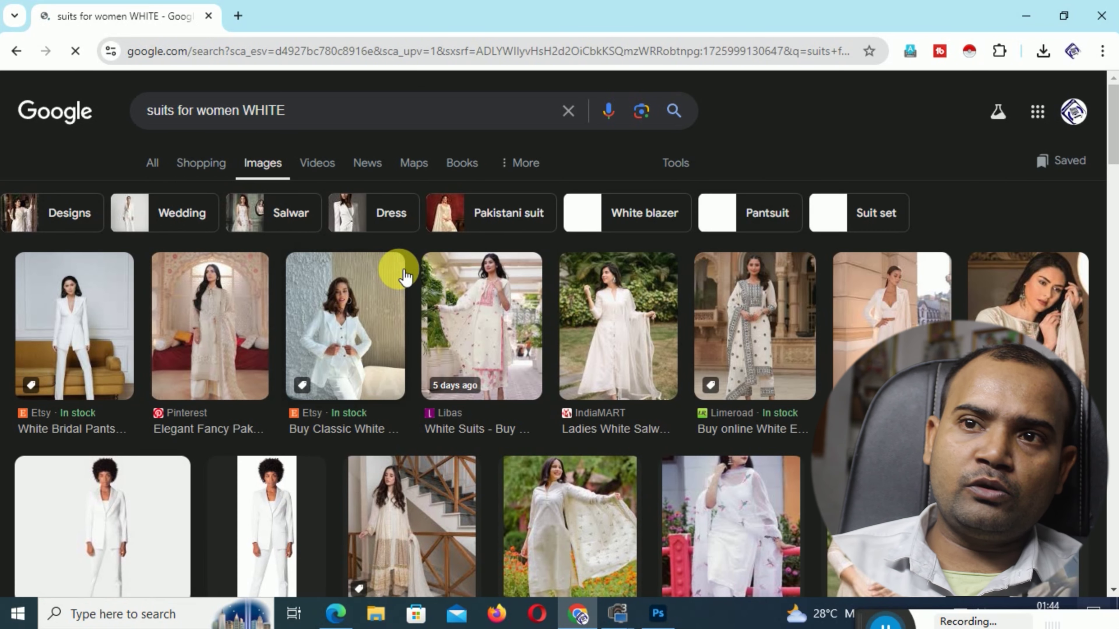
pyautogui.scroll(-5, 597, 381)
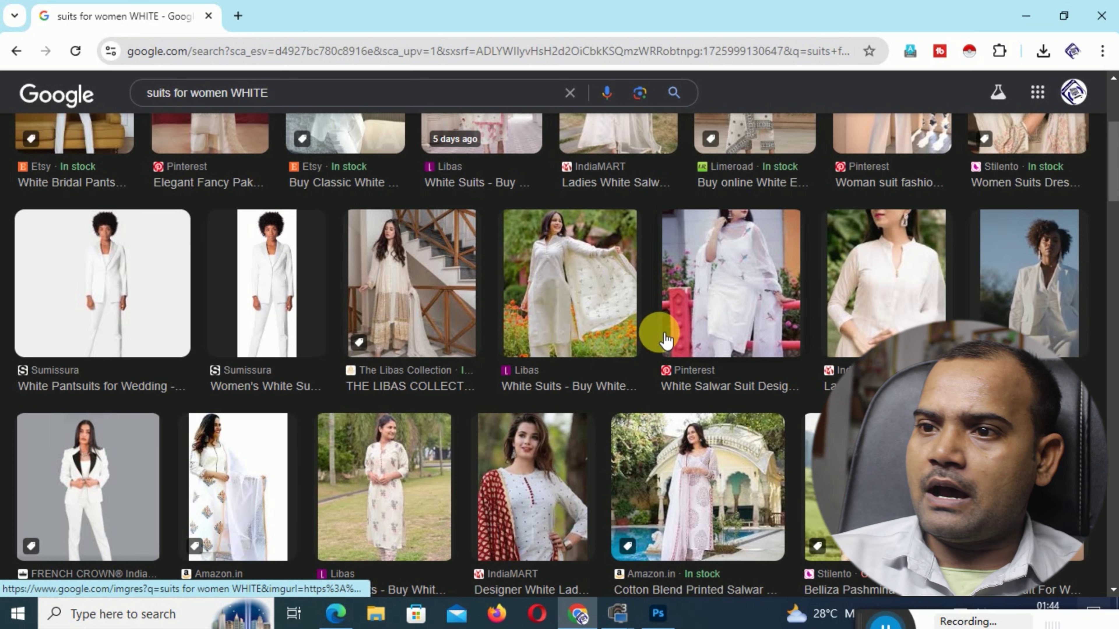
pyautogui.scroll(-2, 654, 330)
pyautogui.scroll(-2, 644, 320)
pyautogui.scroll(-3, 646, 329)
pyautogui.scroll(-2, 645, 328)
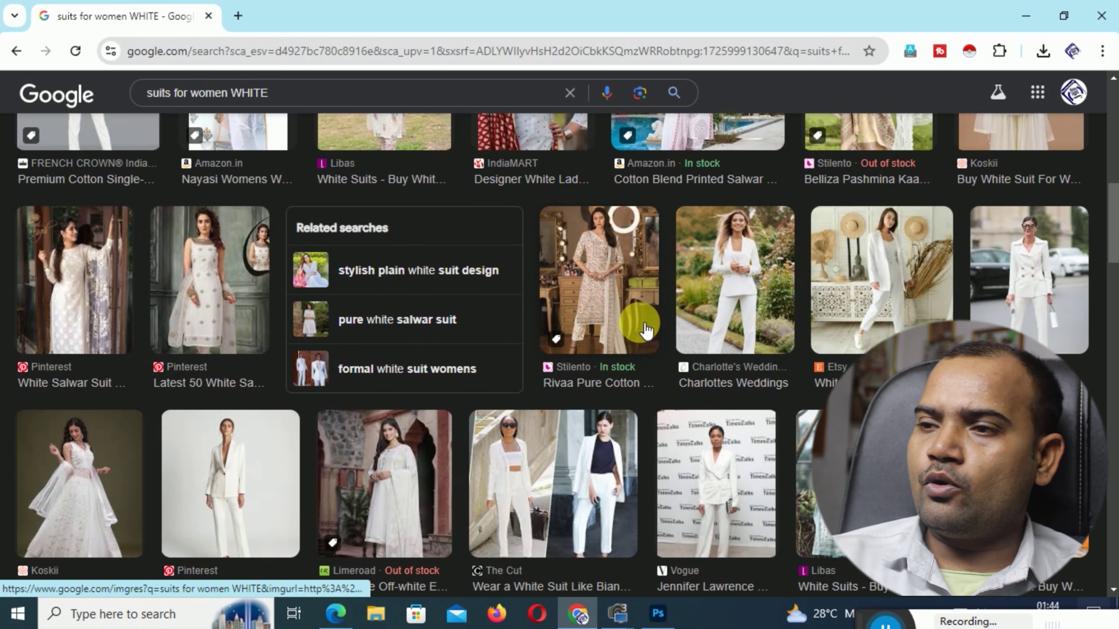
pyautogui.scroll(-3, 645, 328)
pyautogui.scroll(-3, 646, 328)
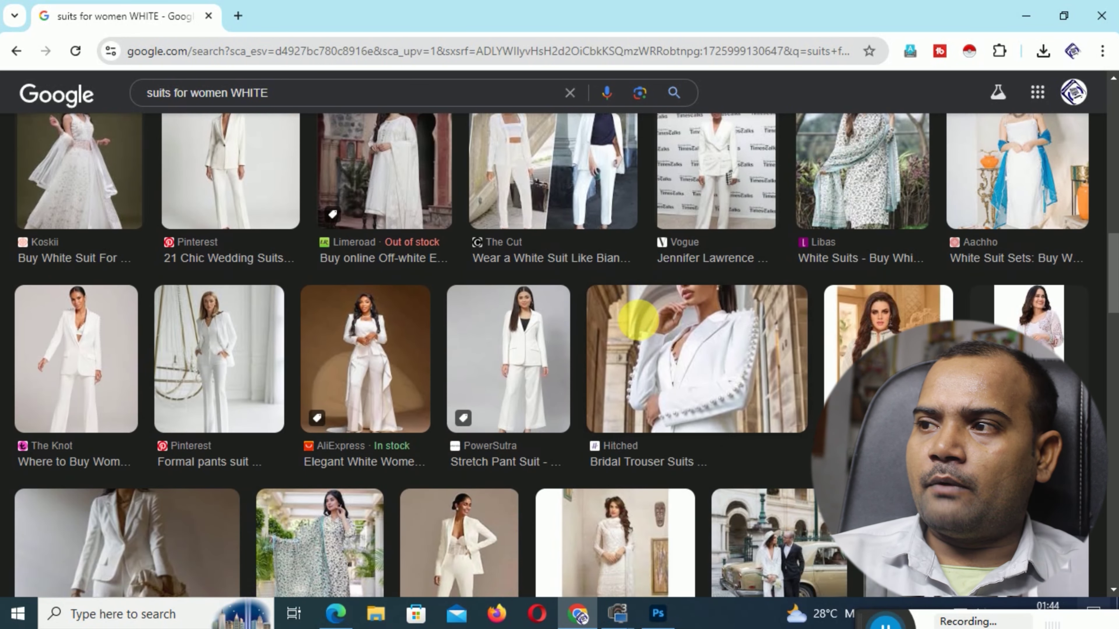
pyautogui.scroll(-2, 643, 327)
pyautogui.scroll(-4, 643, 326)
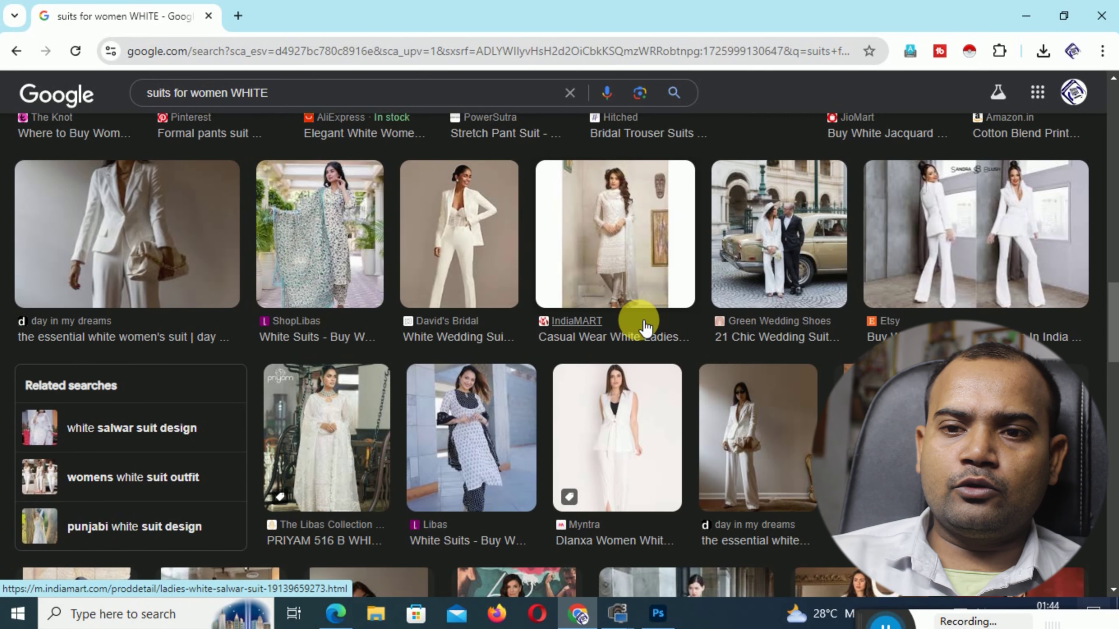
pyautogui.scroll(-5, 645, 327)
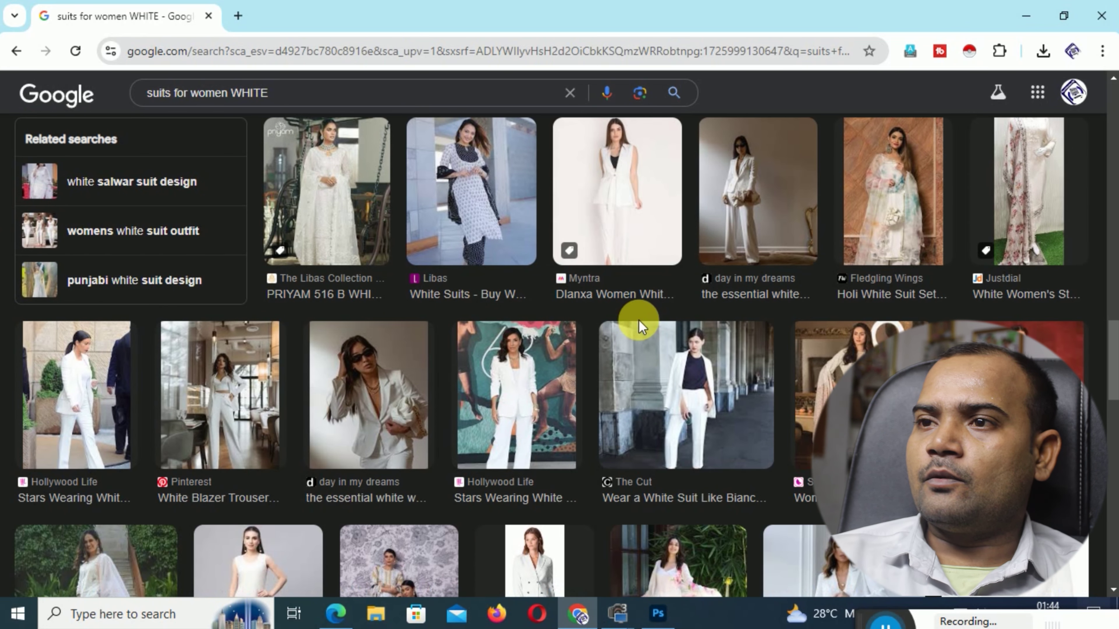
pyautogui.scroll(-3, 646, 326)
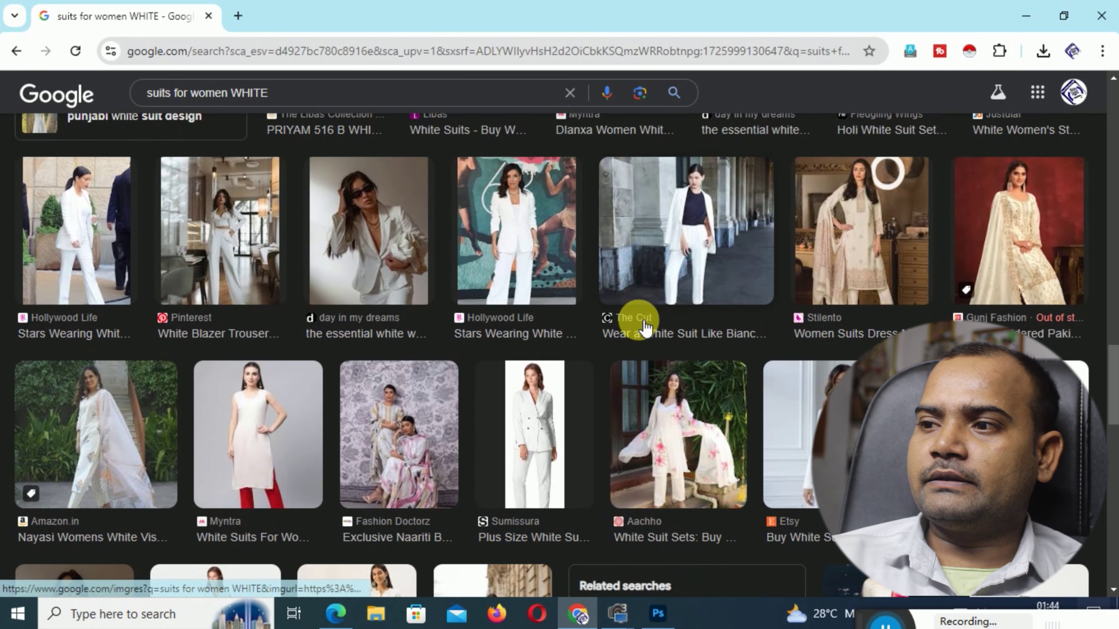
# - Save the previewed Myntra white kurti photo into Downloads with Save image as
pyautogui.rightClick(254, 405)
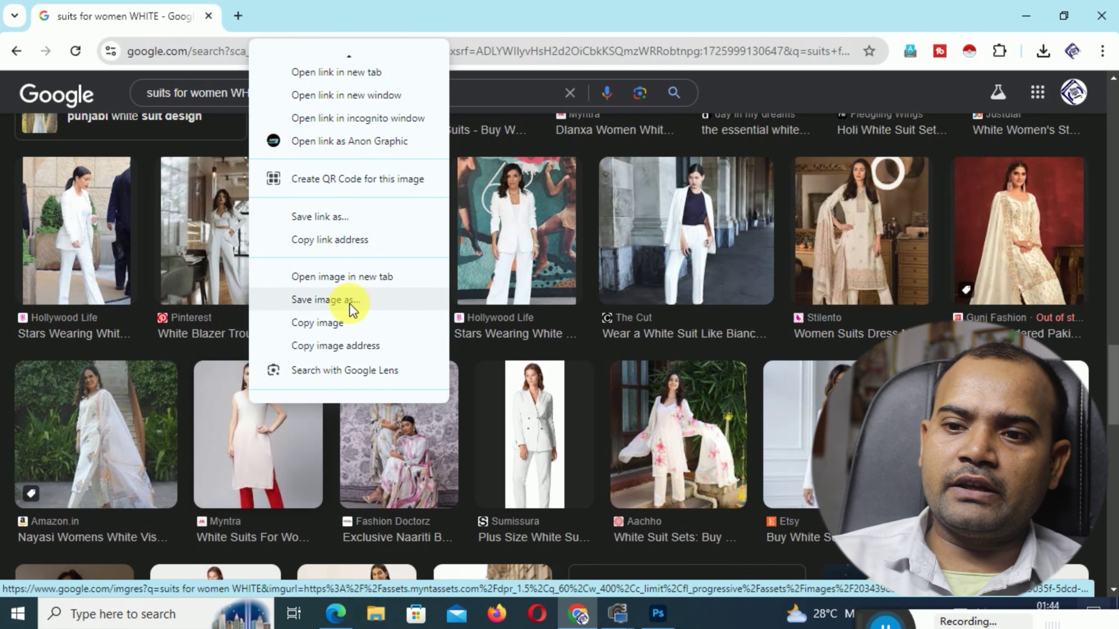
pyautogui.click(350, 304)
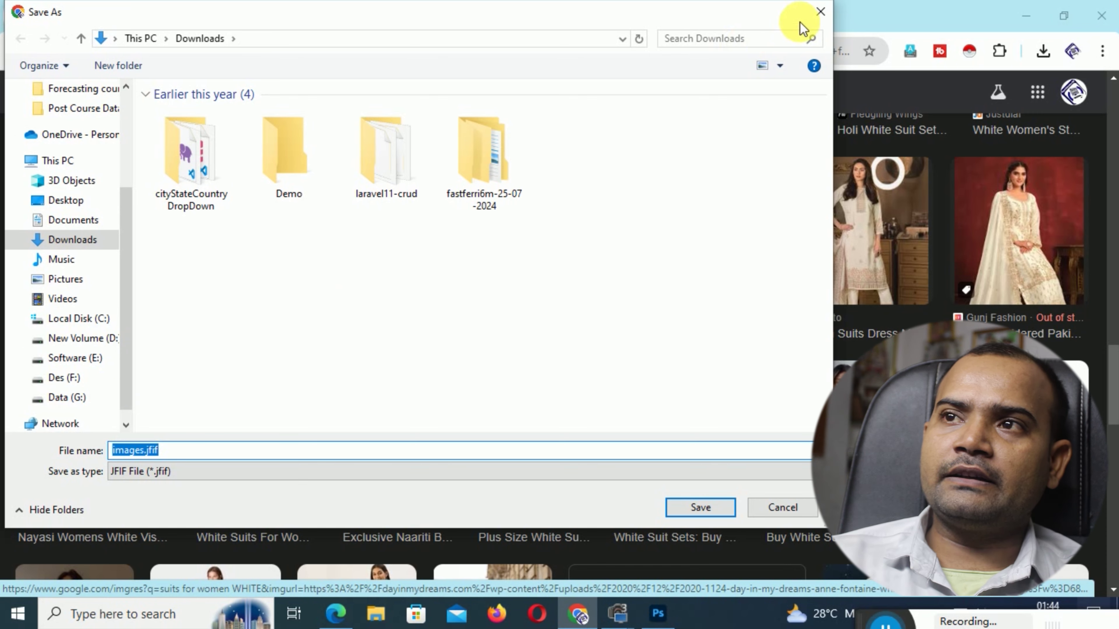
pyautogui.click(820, 12)
pyautogui.click(292, 440)
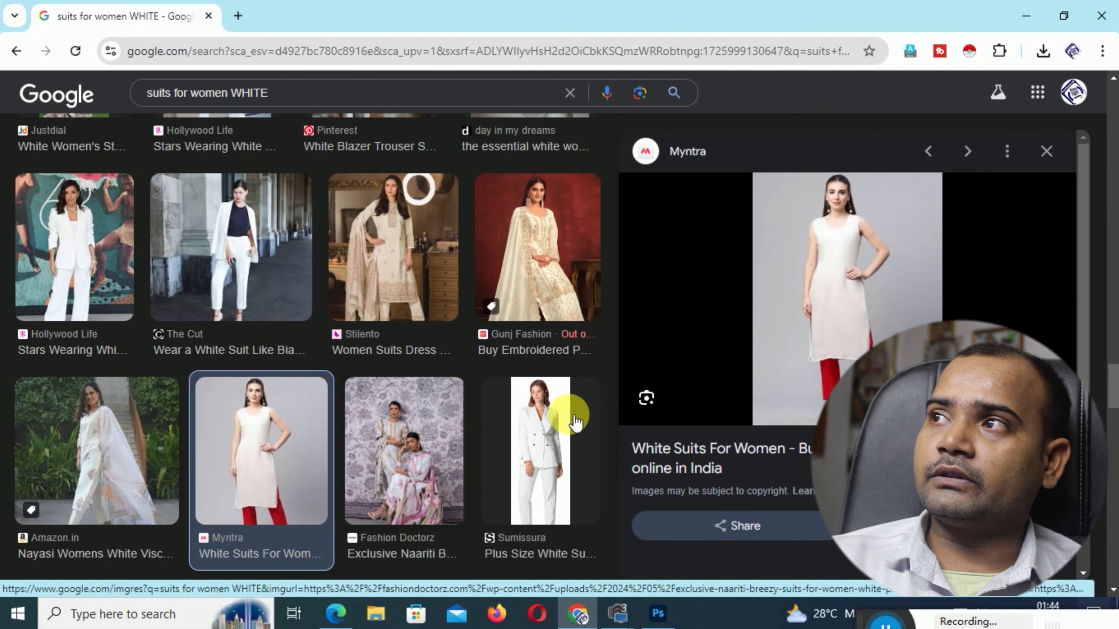
pyautogui.rightClick(849, 281)
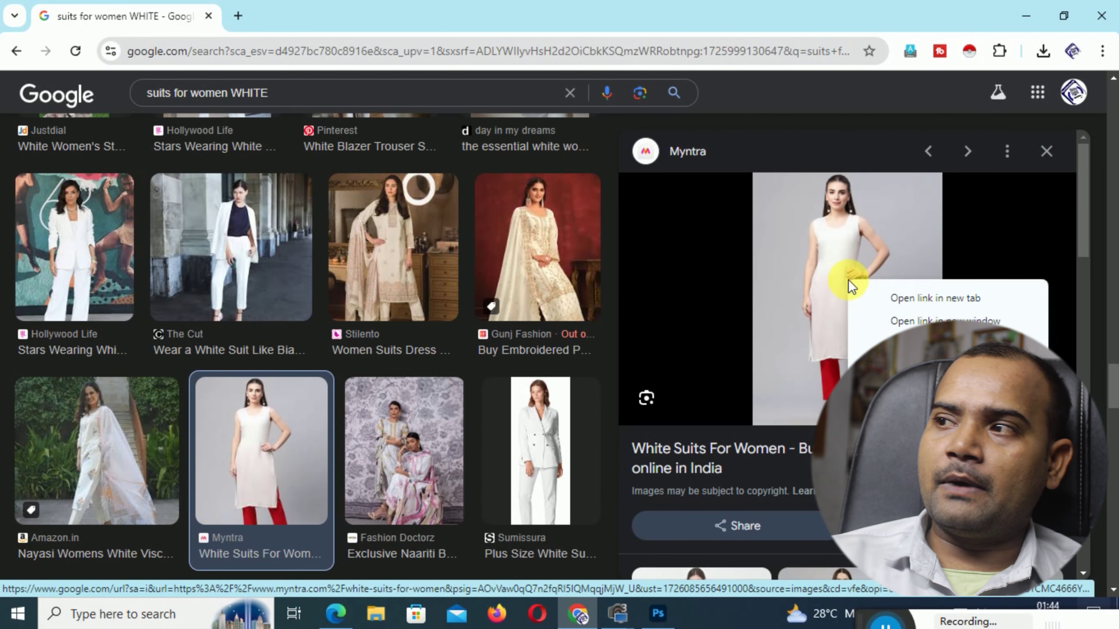
pyautogui.click(920, 403)
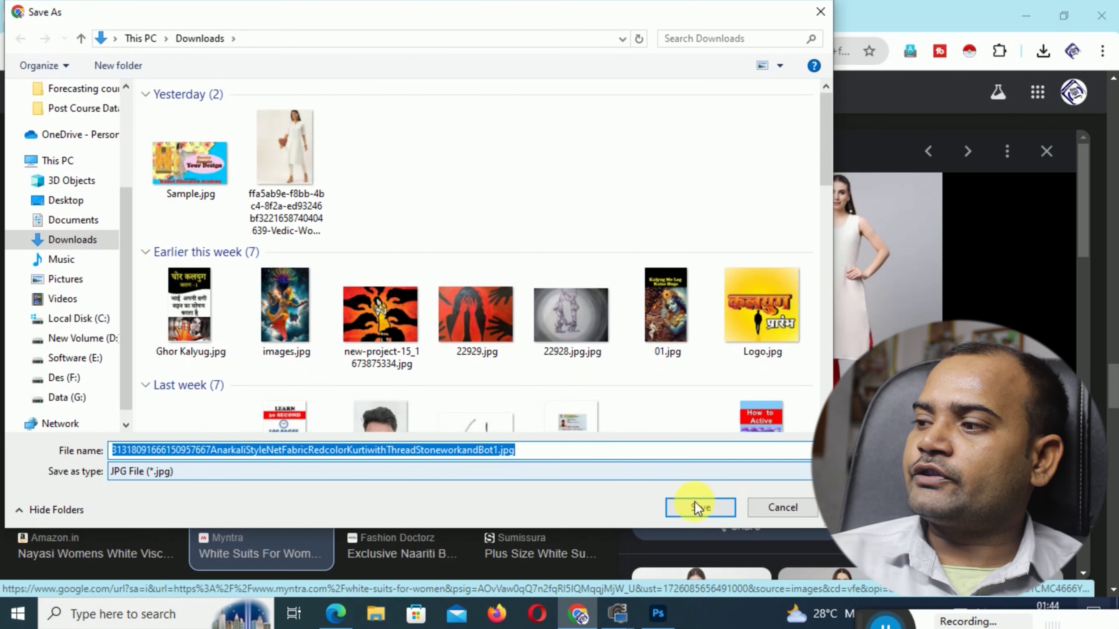
pyautogui.click(695, 503)
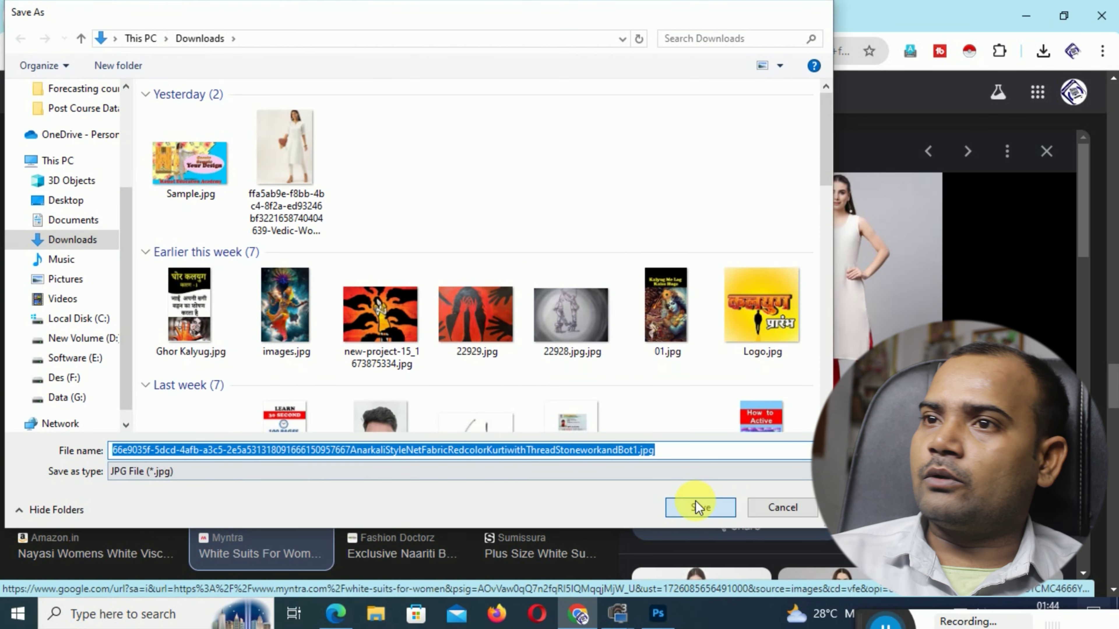
# - View the downloaded kurti photo in Windows Photos, close it, and show Chrome's downloads list
pyautogui.click(904, 112)
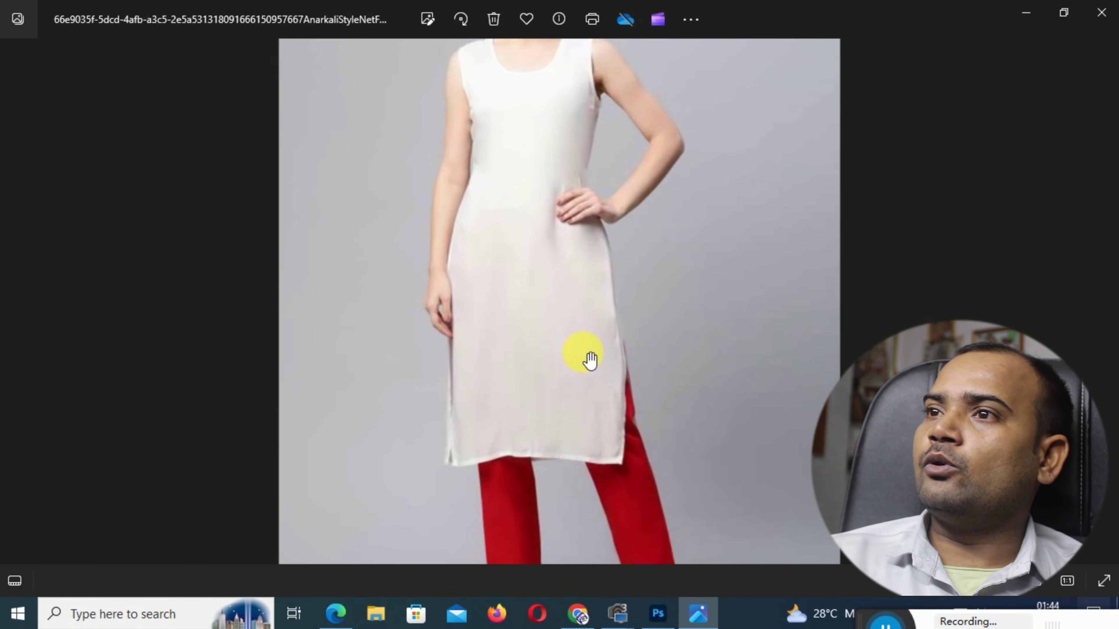
pyautogui.moveTo(590, 359); pyautogui.dragTo(584, 233)
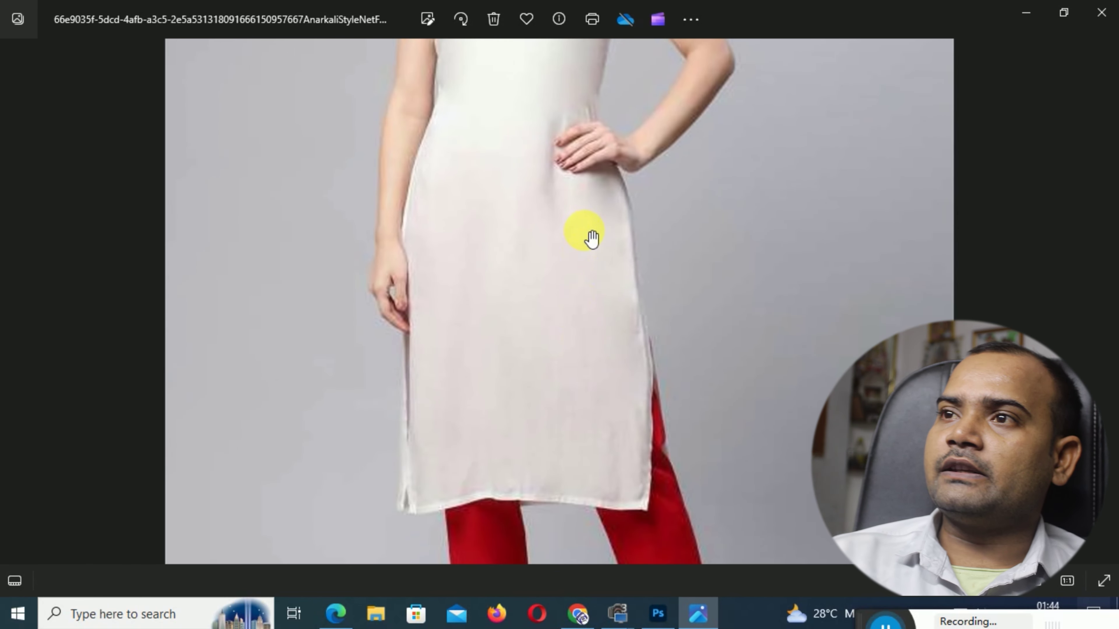
pyautogui.scroll(-2, 585, 232)
pyautogui.doubleClick(592, 443)
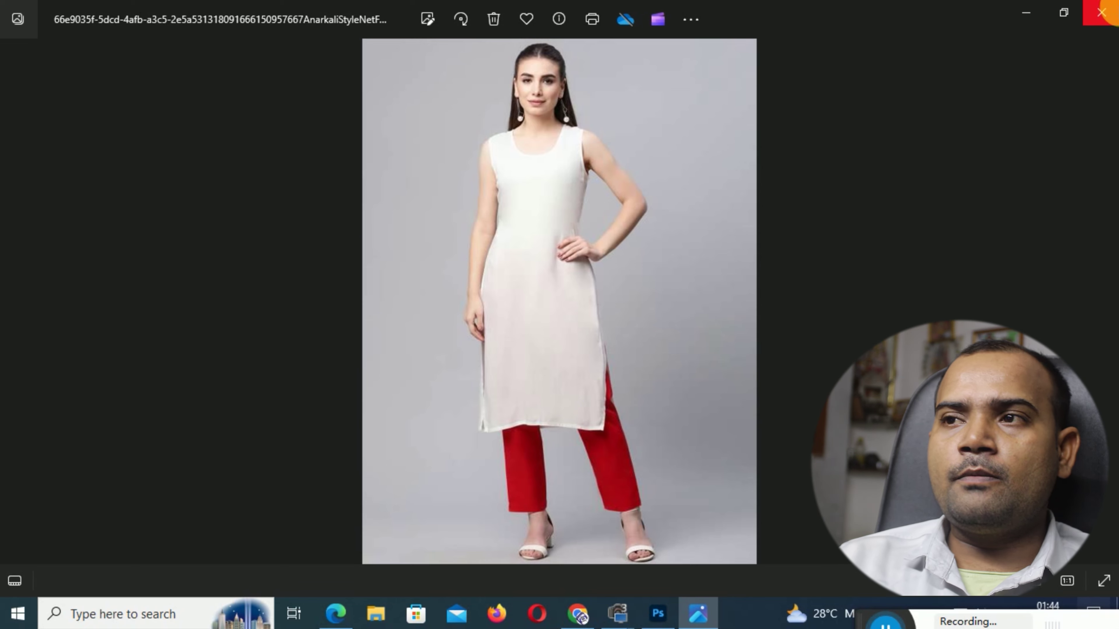
pyautogui.click(1101, 11)
pyautogui.click(1042, 50)
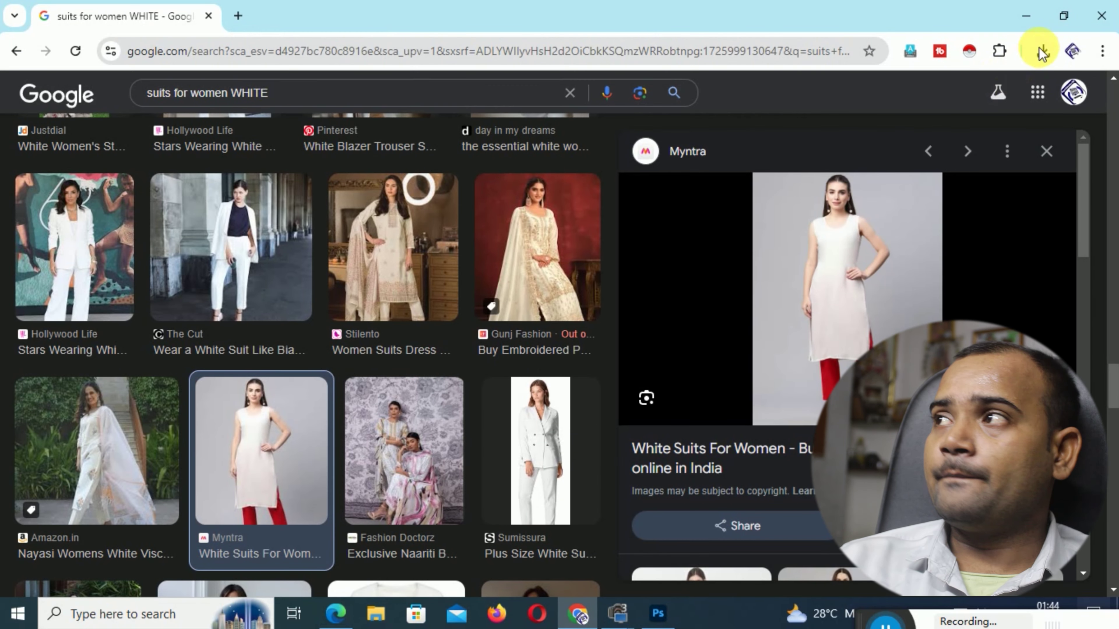
# - Drag the downloaded model photo into Photoshop and unlock its Background as Layer 0
pyautogui.moveTo(881, 141); pyautogui.dragTo(552, 249)
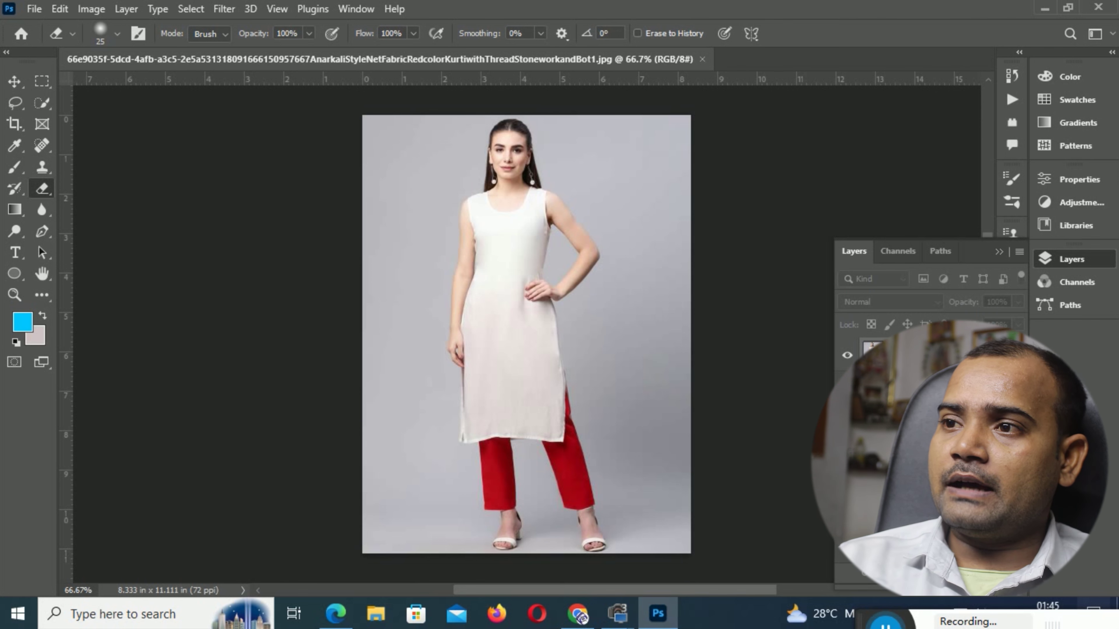
pyautogui.click(1008, 355)
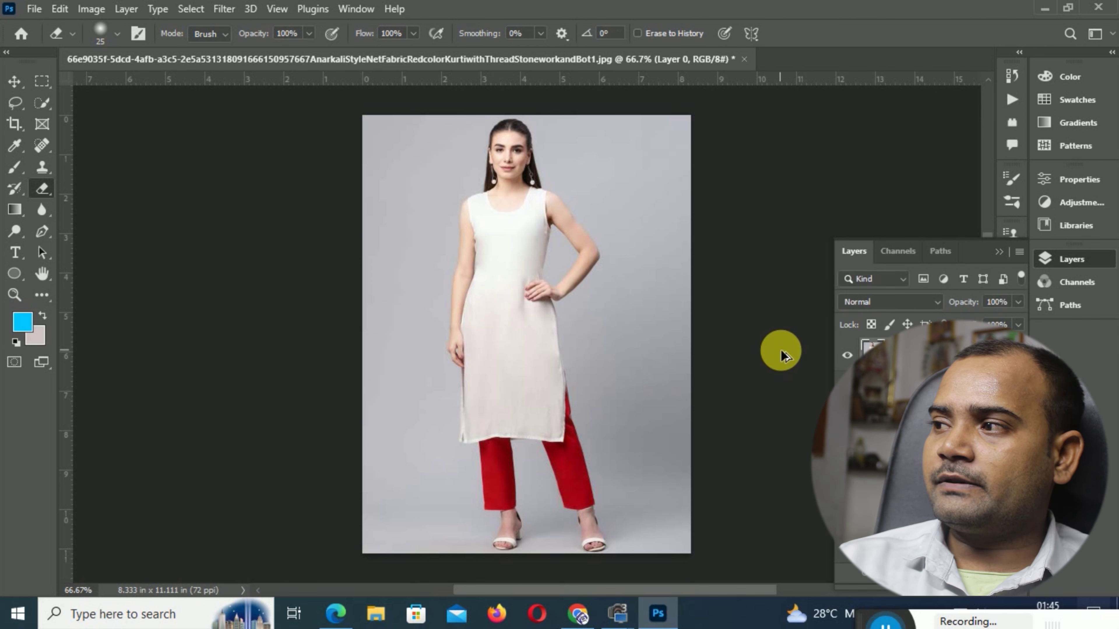
# - Resample the image to 150 ppi (1250 × 1667 px) and view it at 50%
pyautogui.hotkey('ctrl', 'alt', 'i')
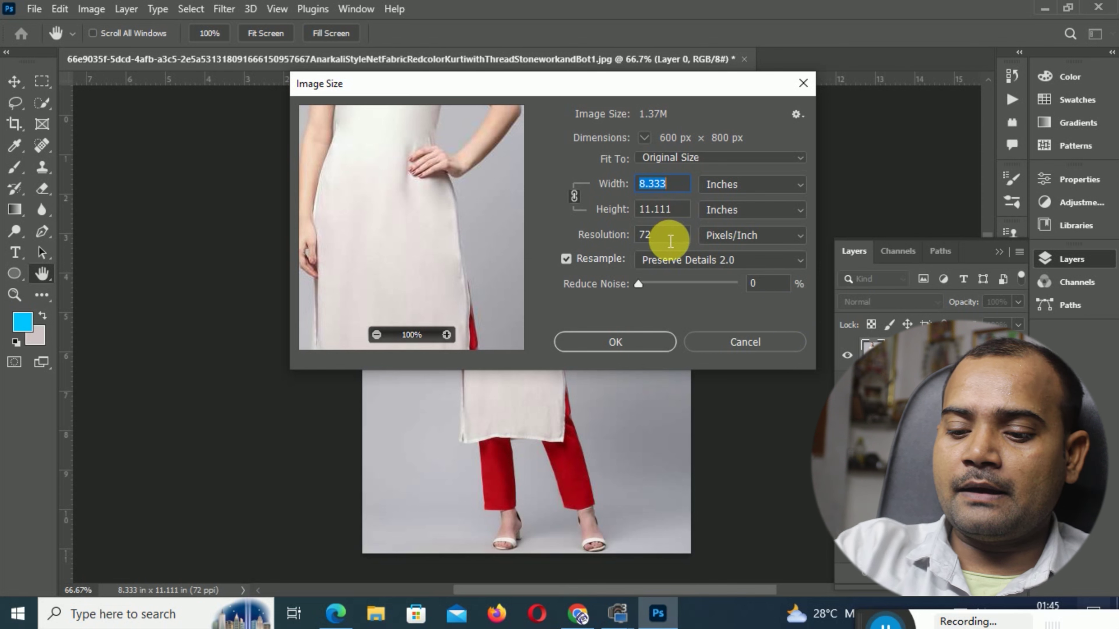
pyautogui.doubleClick(669, 241)
pyautogui.write('150')
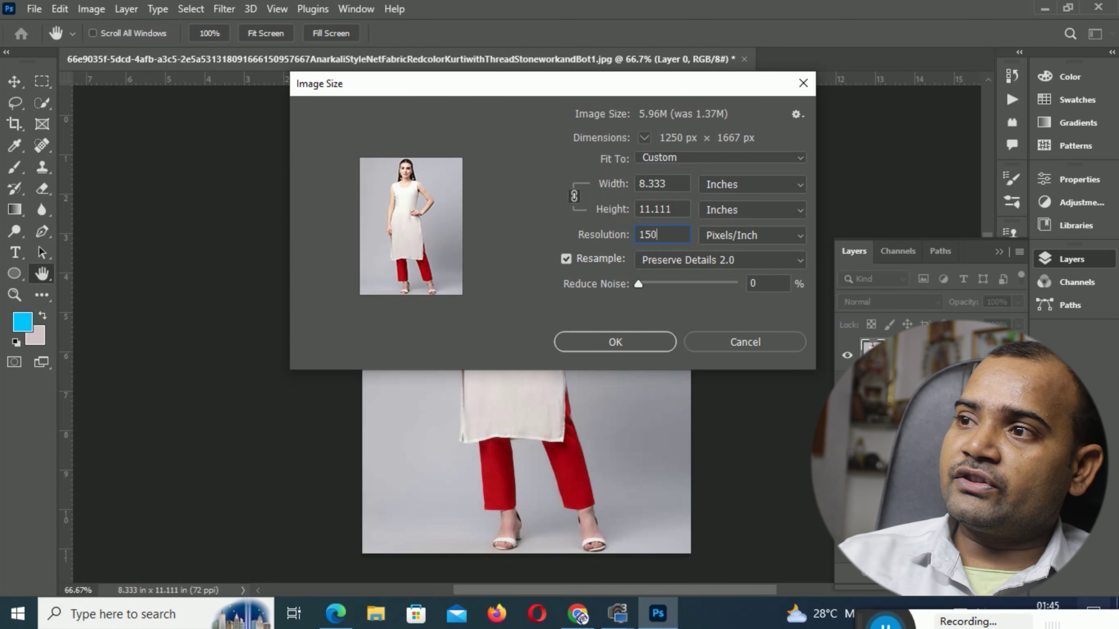
pyautogui.press('Return')
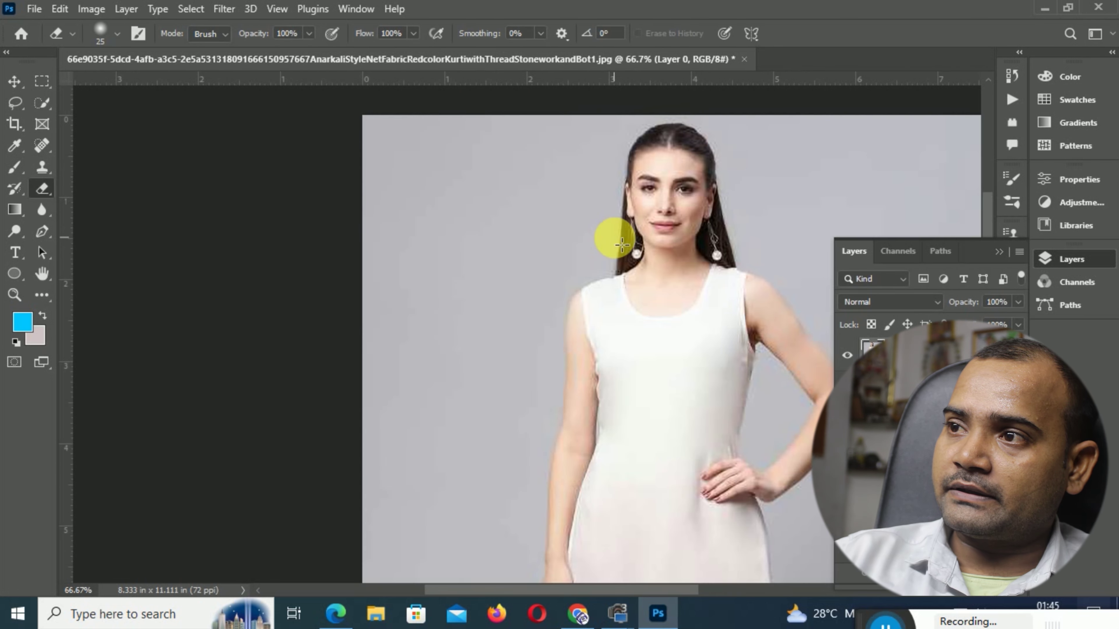
pyautogui.hotkey('ctrl', '0')
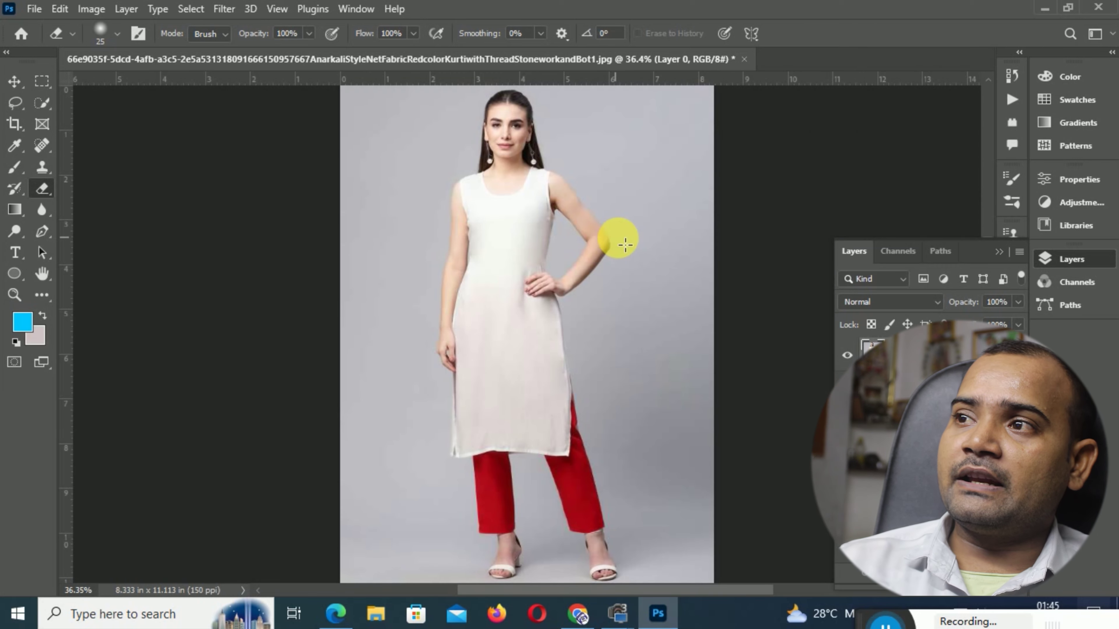
pyautogui.hotkey('ctrl', '+')
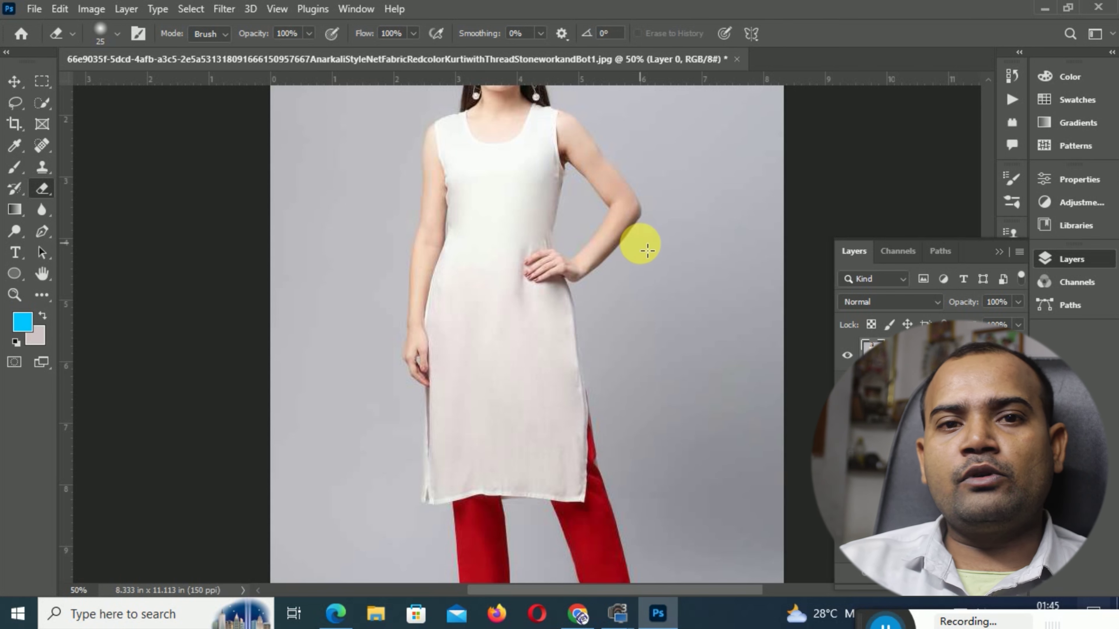
pyautogui.scroll(3, 651, 260)
# - Quick-select the white kurti, then extend the selection around the hand and waist at 200%
pyautogui.scroll(1, 555, 310)
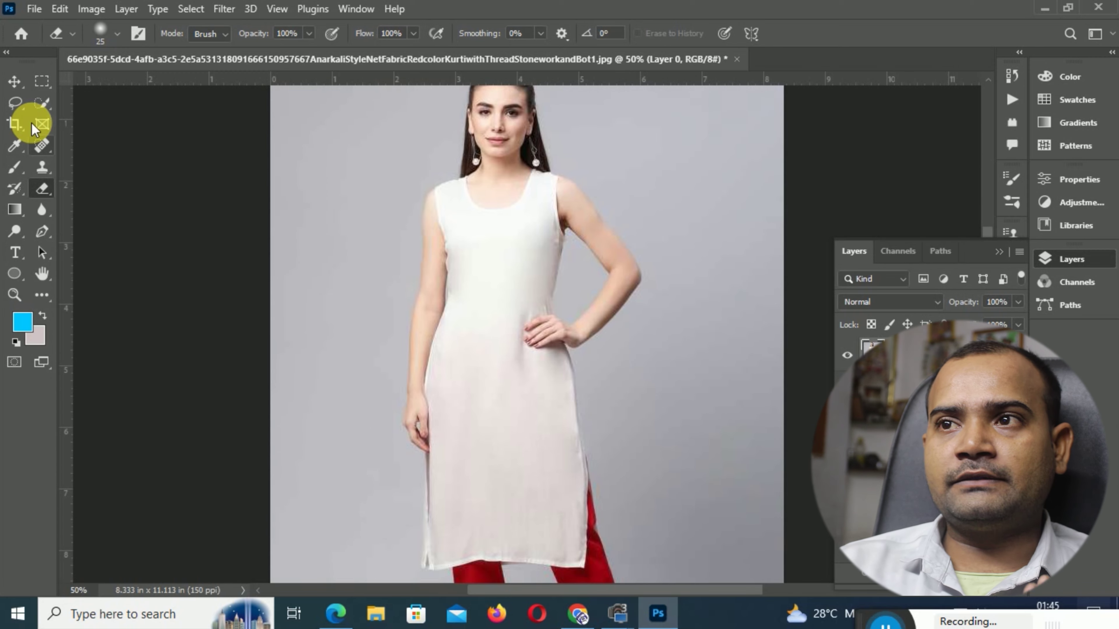
pyautogui.click(31, 106)
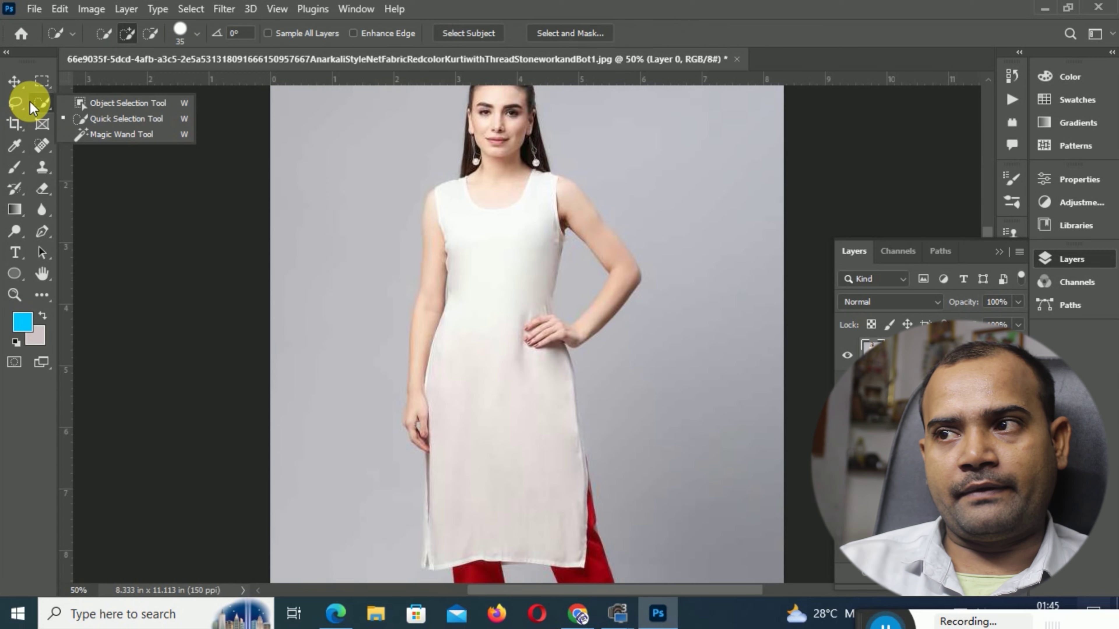
pyautogui.click(122, 125)
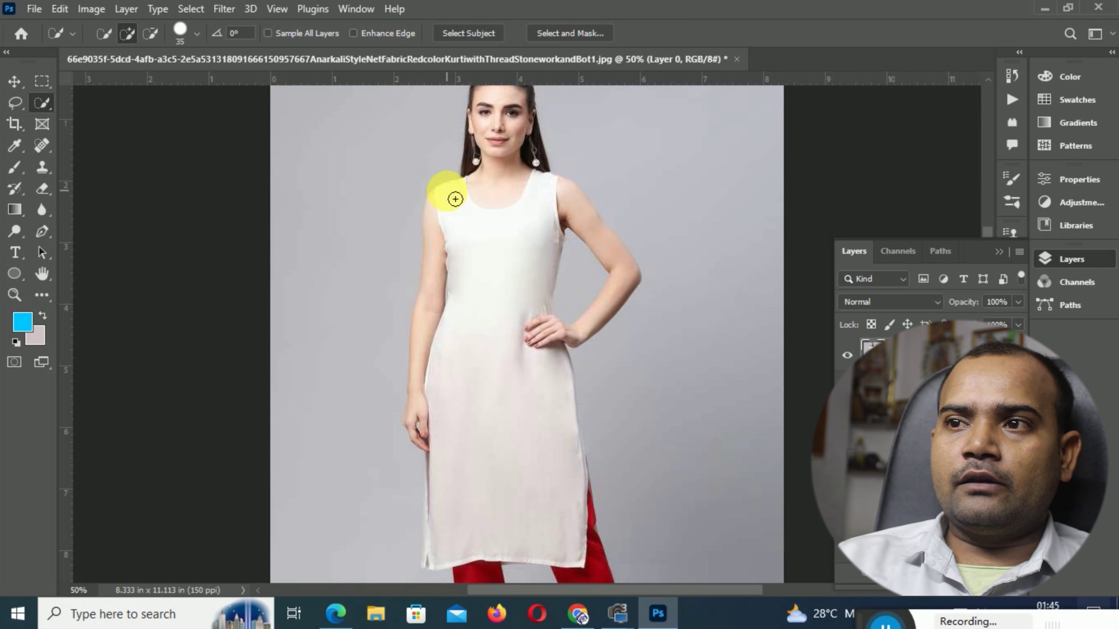
pyautogui.moveTo(459, 198)
pyautogui.mouseDown()
pyautogui.moveTo(525, 244)
pyautogui.moveTo(499, 430)
pyautogui.moveTo(525, 441)
pyautogui.mouseUp()
pyautogui.hotkey('ctrl', '+')
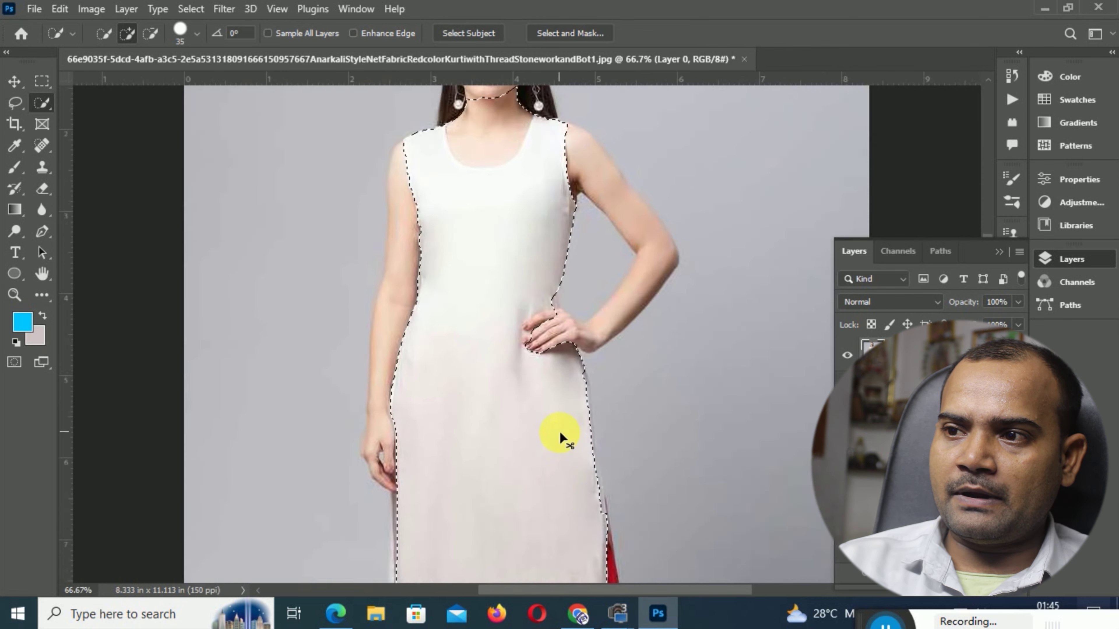
pyautogui.hotkey('ctrl', '+')
pyautogui.hotkey('ctrl', '+')
pyautogui.scroll(2, 643, 387)
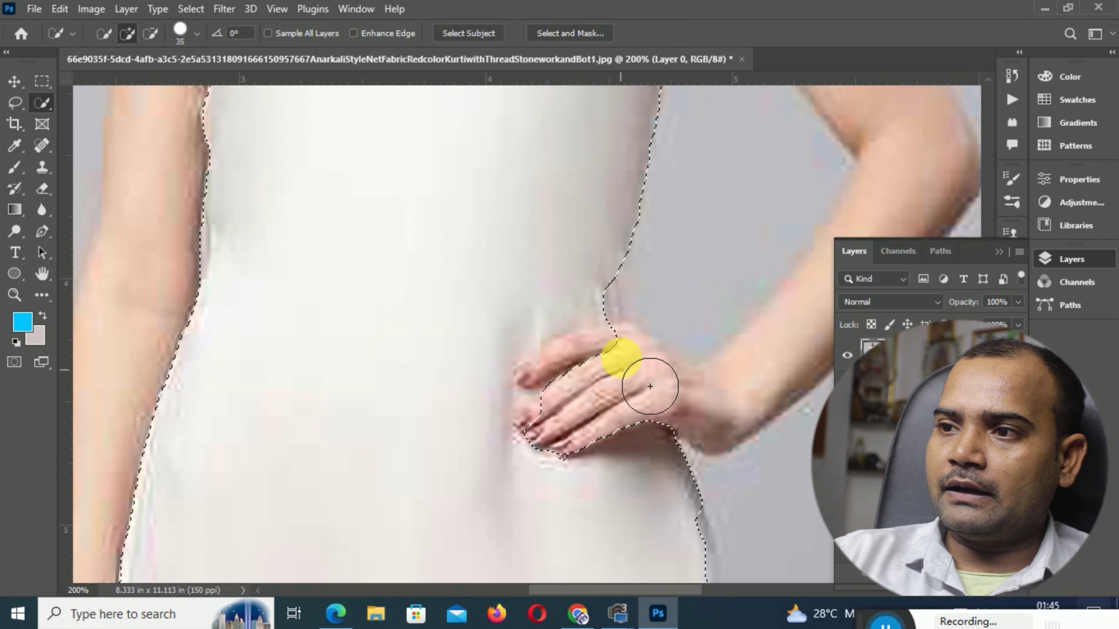
pyautogui.scroll(1, 625, 370)
pyautogui.moveTo(618, 359)
pyautogui.mouseDown()
pyautogui.moveTo(592, 352)
pyautogui.moveTo(648, 445)
pyautogui.moveTo(606, 448)
pyautogui.mouseUp()
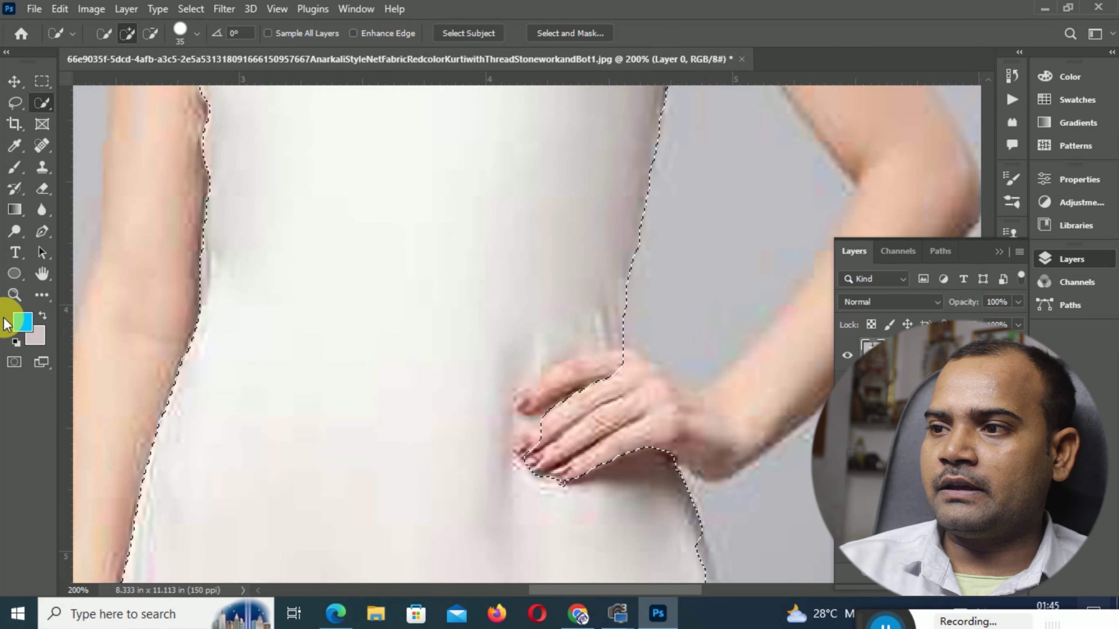
# - Subtract the hand on the hip from the kurti selection with the Lasso tool
pyautogui.click(14, 104)
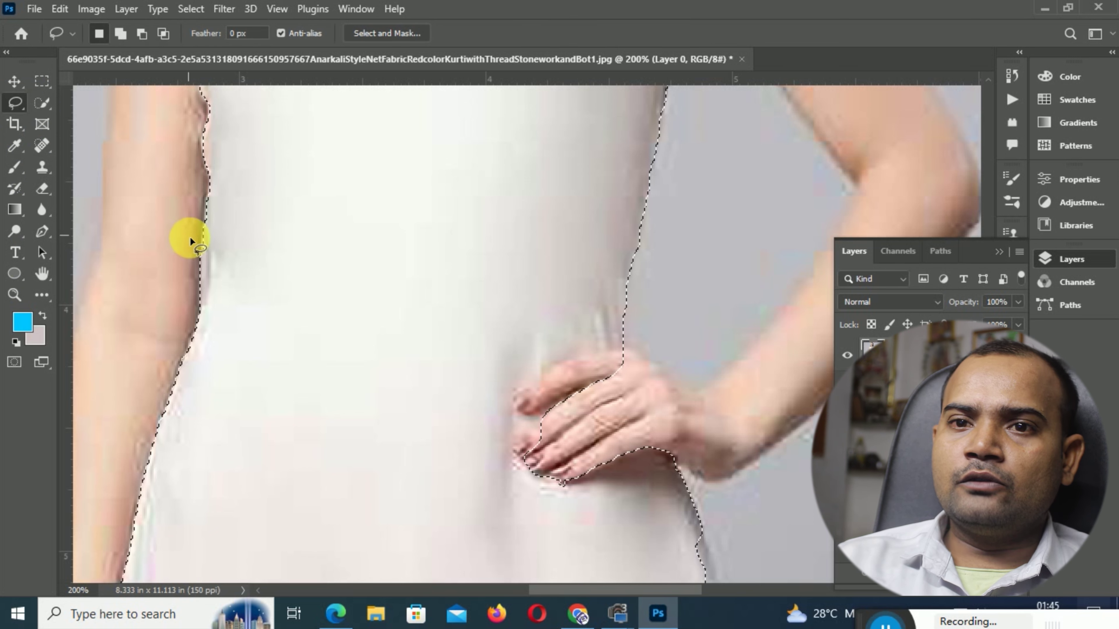
pyautogui.press('alt')
pyautogui.moveTo(633, 351)
pyautogui.mouseDown()
pyautogui.moveTo(521, 393)
pyautogui.moveTo(518, 409)
pyautogui.moveTo(552, 406)
pyautogui.moveTo(515, 440)
pyautogui.moveTo(521, 458)
pyautogui.moveTo(661, 412)
pyautogui.mouseUp()
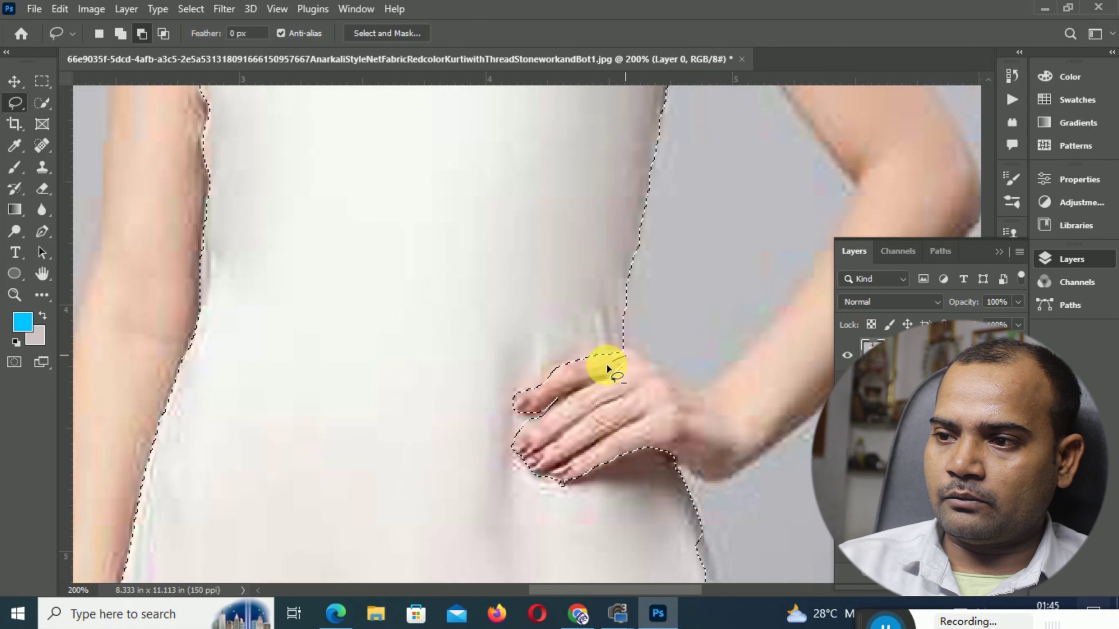
pyautogui.scroll(5, 680, 300)
pyautogui.scroll(1, 626, 242)
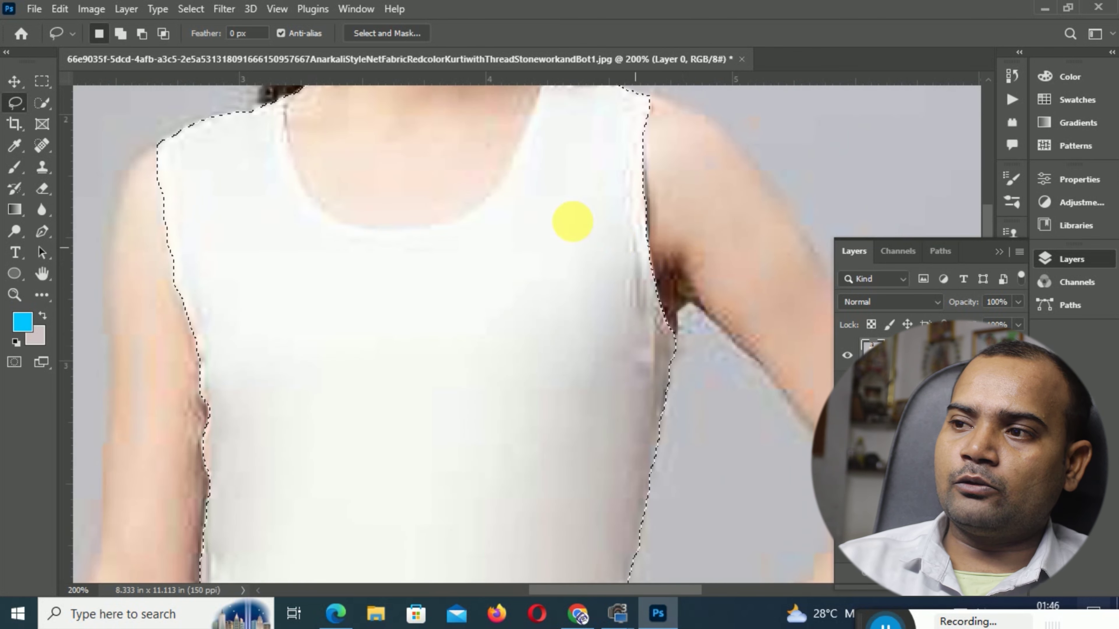
pyautogui.scroll(5, 573, 220)
pyautogui.scroll(1, 470, 245)
# - Subtract the neck skin above the neckline, then refit the view at 50%
pyautogui.press('alt')
pyautogui.moveTo(286, 290)
pyautogui.mouseDown()
pyautogui.moveTo(294, 385)
pyautogui.moveTo(360, 438)
pyautogui.moveTo(431, 439)
pyautogui.moveTo(482, 418)
pyautogui.moveTo(504, 387)
pyautogui.moveTo(552, 245)
pyautogui.moveTo(379, 150)
pyautogui.moveTo(325, 305)
pyautogui.mouseUp()
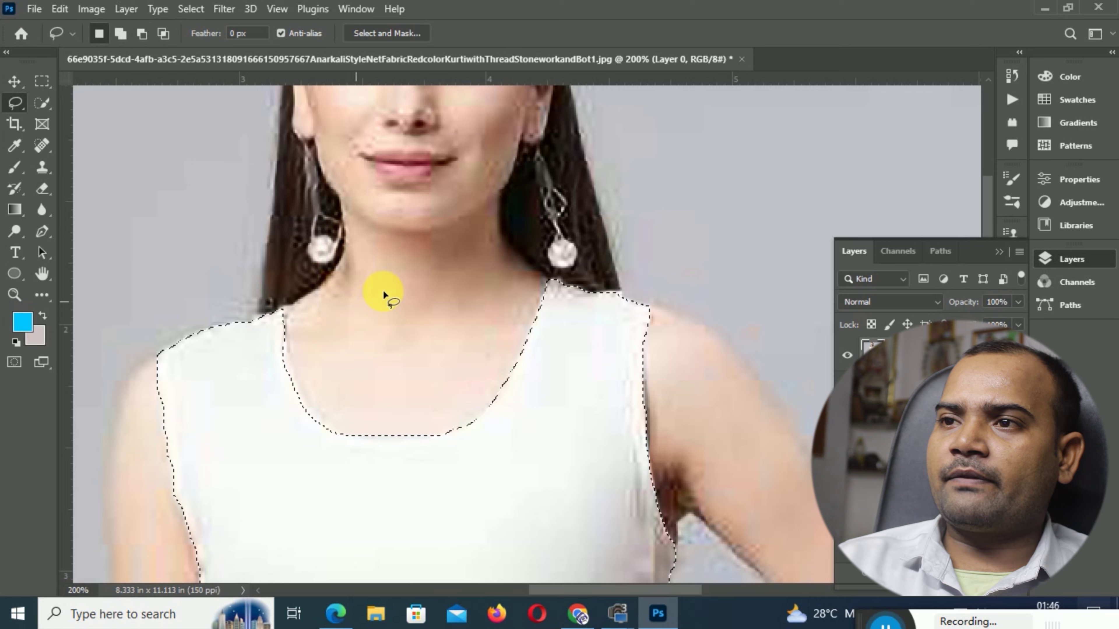
pyautogui.scroll(-1, 382, 294)
pyautogui.hotkey('ctrl', '-')
pyautogui.hotkey('ctrl', '0')
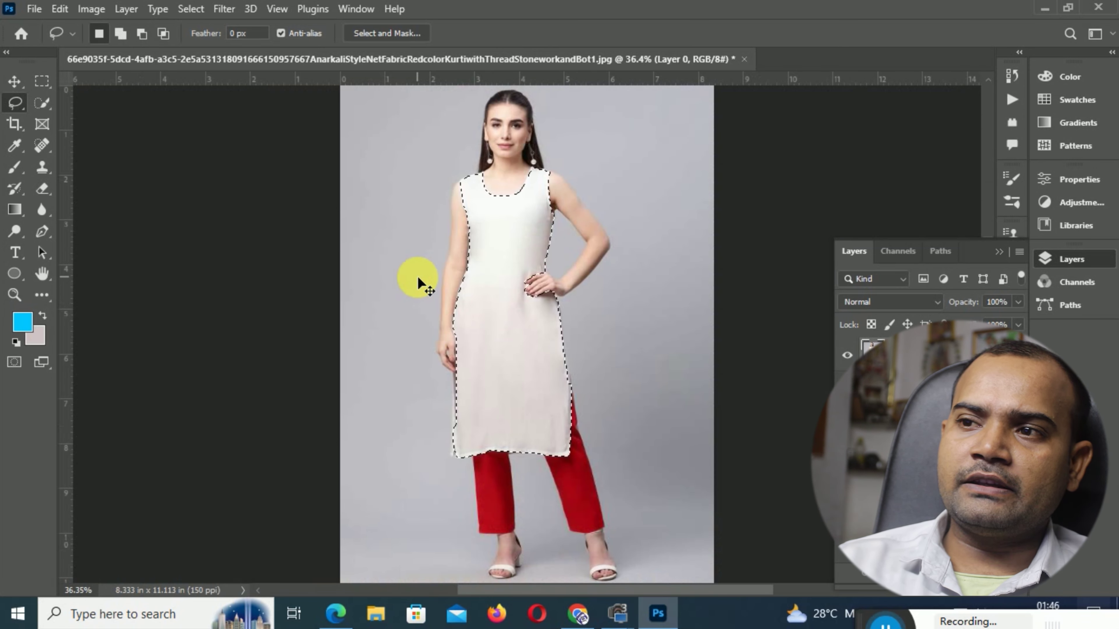
pyautogui.hotkey('ctrl', '+')
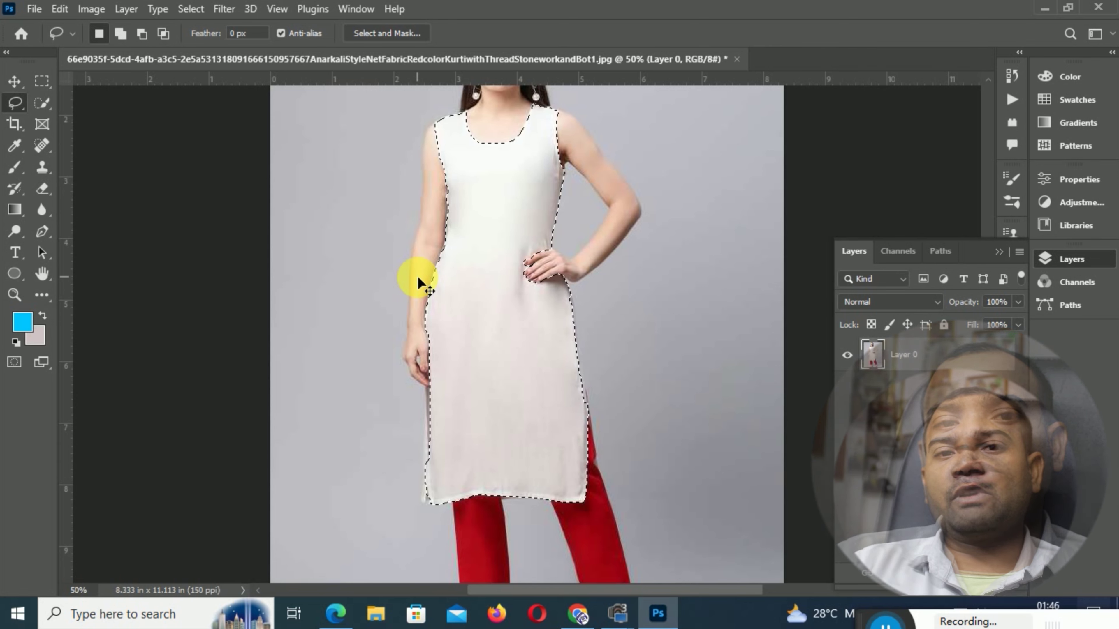
# - Dismiss the Preferences window and toggle Layer 0's visibility to check the kurti on Layer 1
pyautogui.press('i')
pyautogui.hotkey('ctrl', 'k')
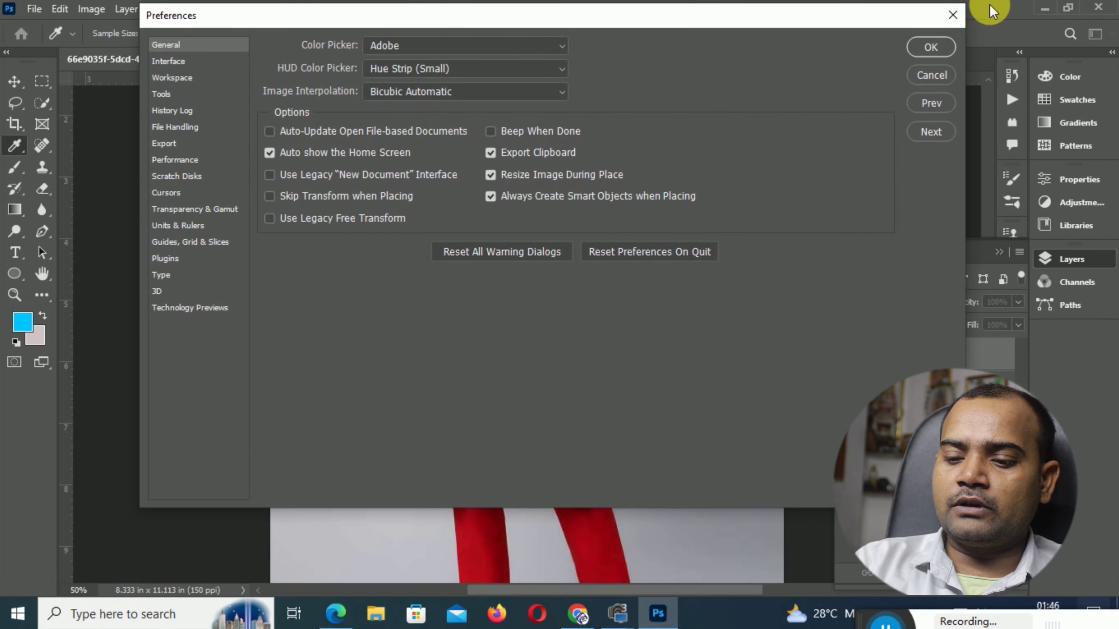
pyautogui.click(951, 17)
pyautogui.click(847, 388)
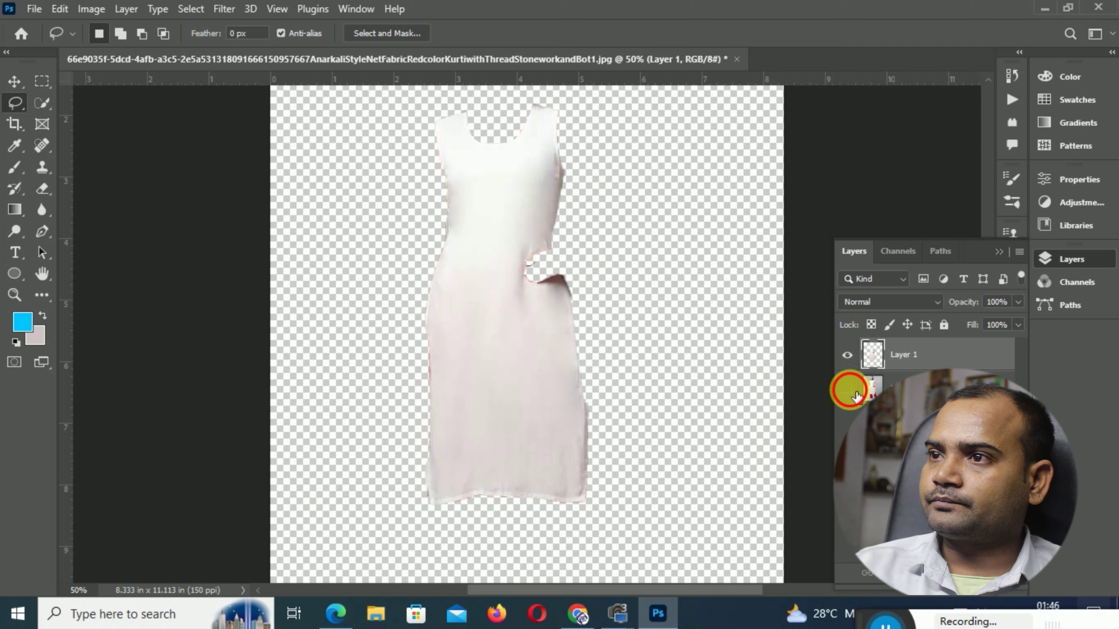
pyautogui.click(847, 388)
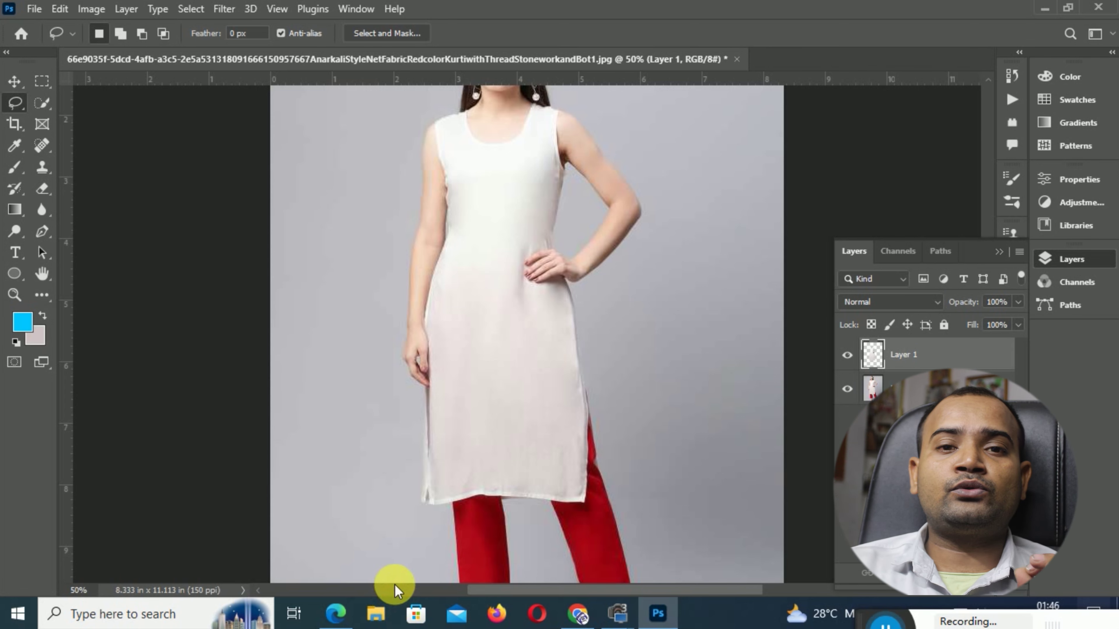
# - Browse to D:\design material\JPG and drag 23082022.jpg into the Photoshop document
pyautogui.click(379, 616)
pyautogui.scroll(-1, 63, 507)
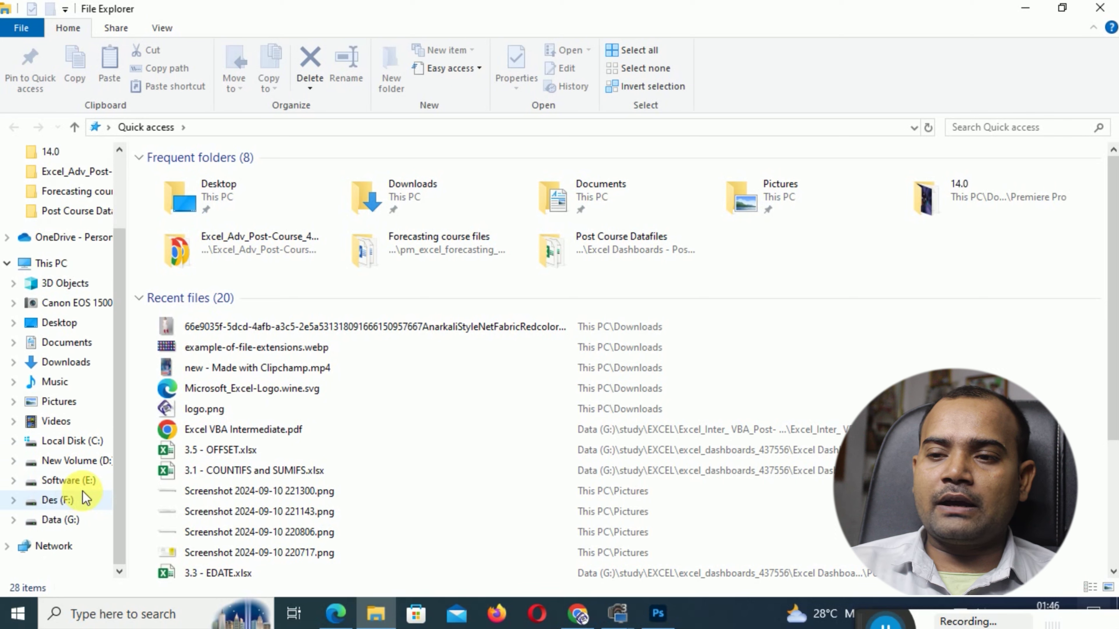
pyautogui.click(77, 461)
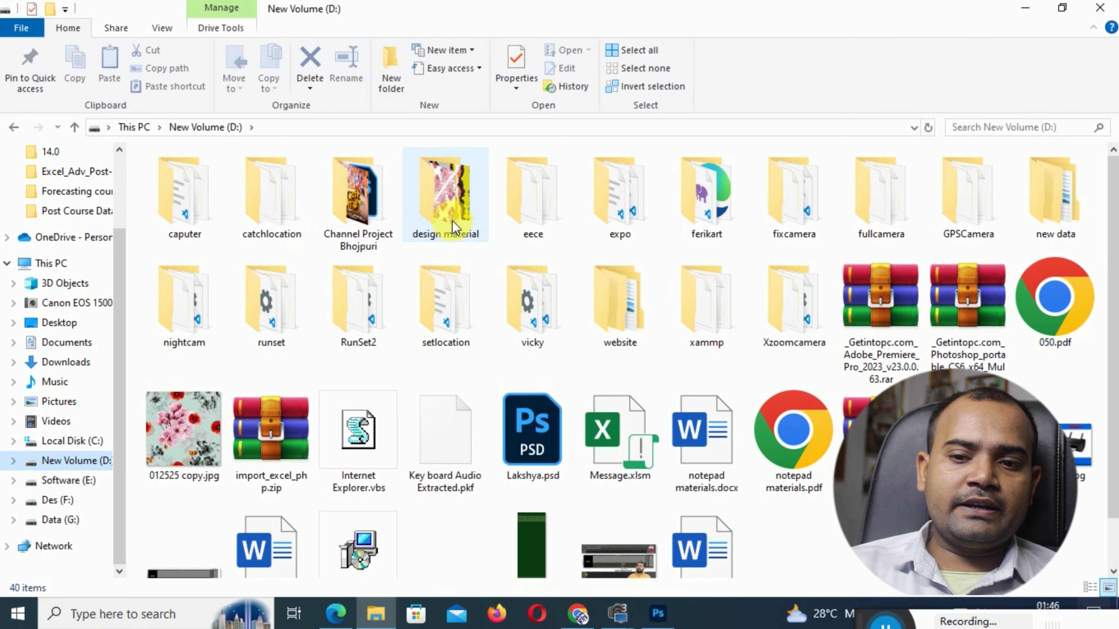
pyautogui.doubleClick(452, 220)
pyautogui.doubleClick(193, 218)
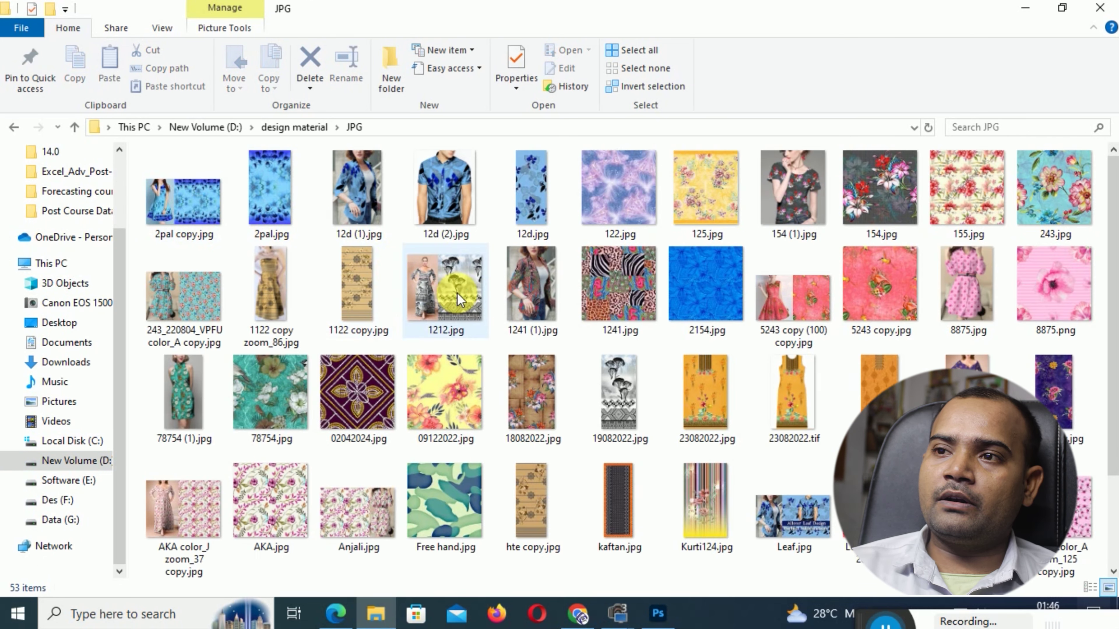
pyautogui.scroll(-2, 748, 352)
pyautogui.click(745, 333)
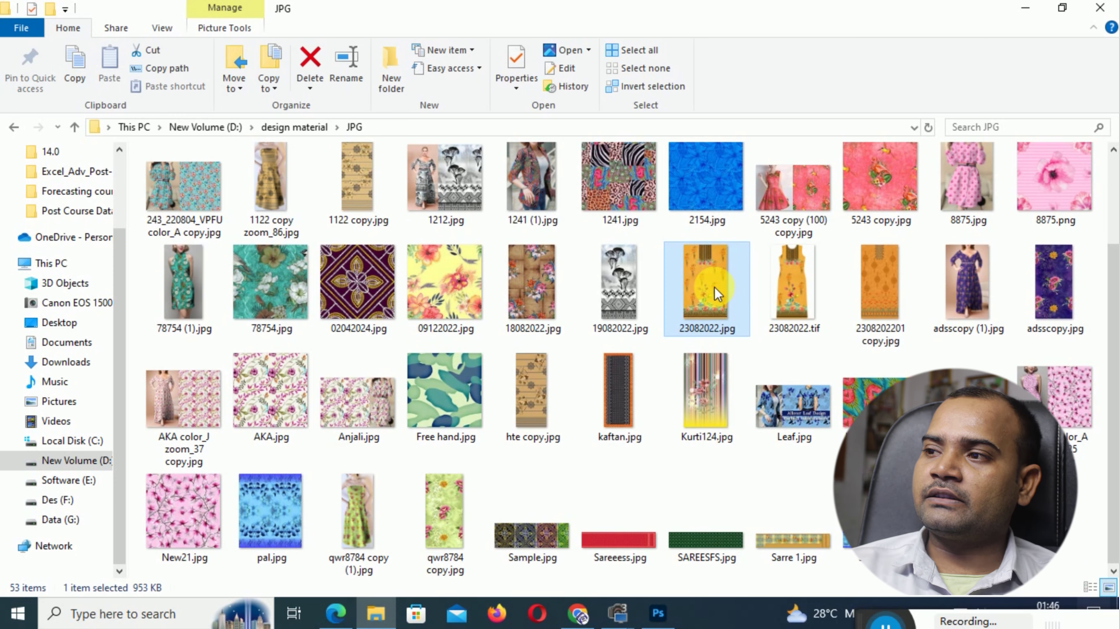
pyautogui.moveTo(714, 286)
pyautogui.mouseDown()
pyautogui.moveTo(629, 537)
pyautogui.moveTo(530, 341)
pyautogui.mouseUp()
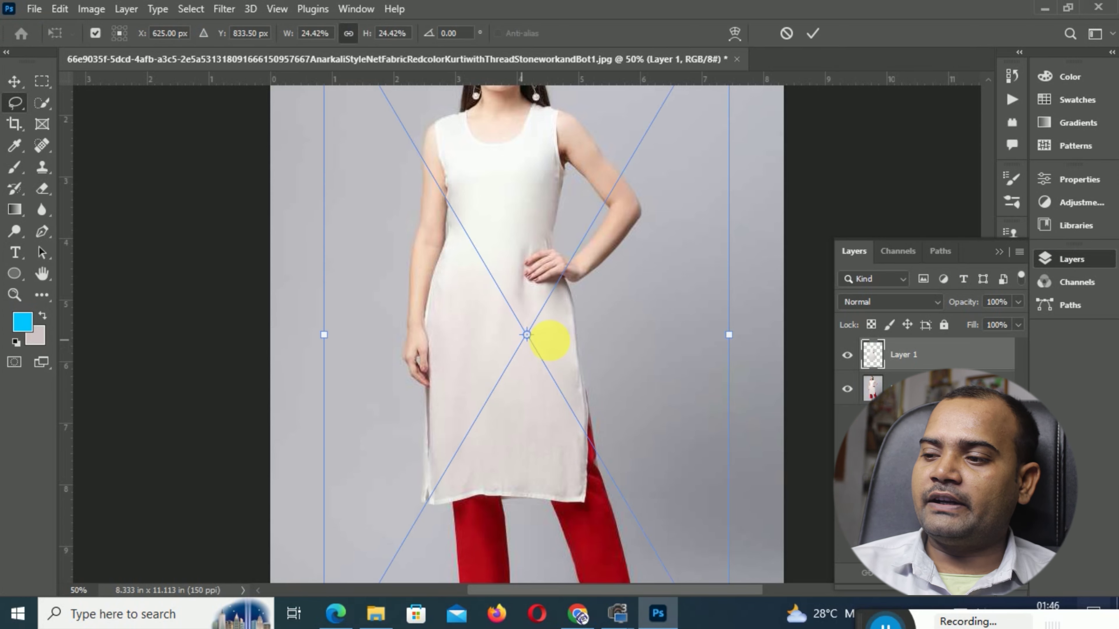
# - Fit the view and commit placing the 23082022 design
pyautogui.hotkey('ctrl', '0')
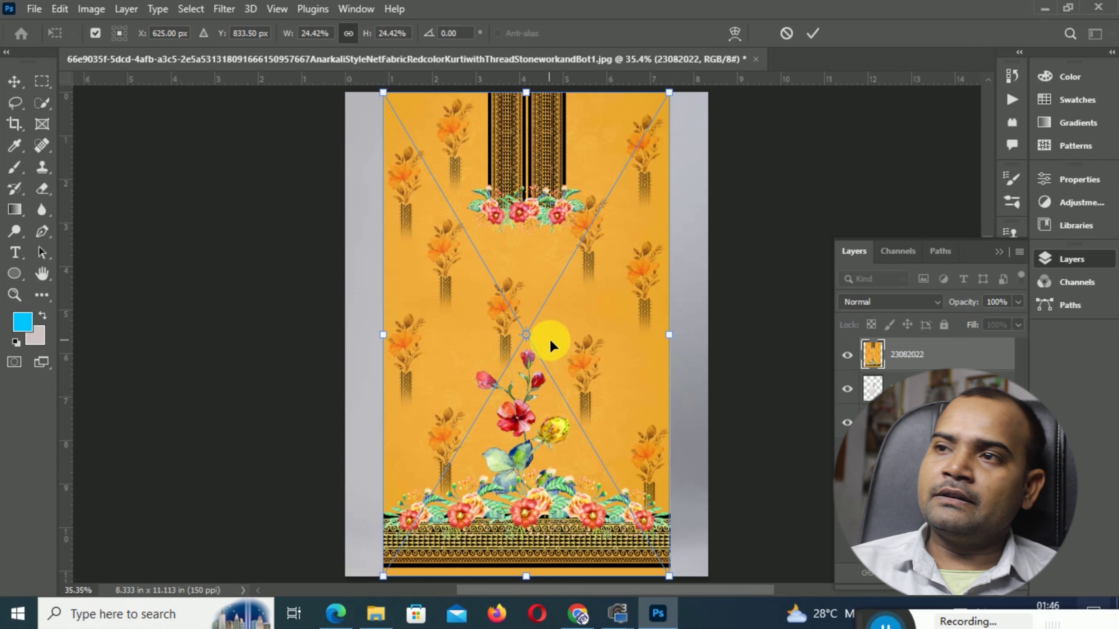
pyautogui.press('Return')
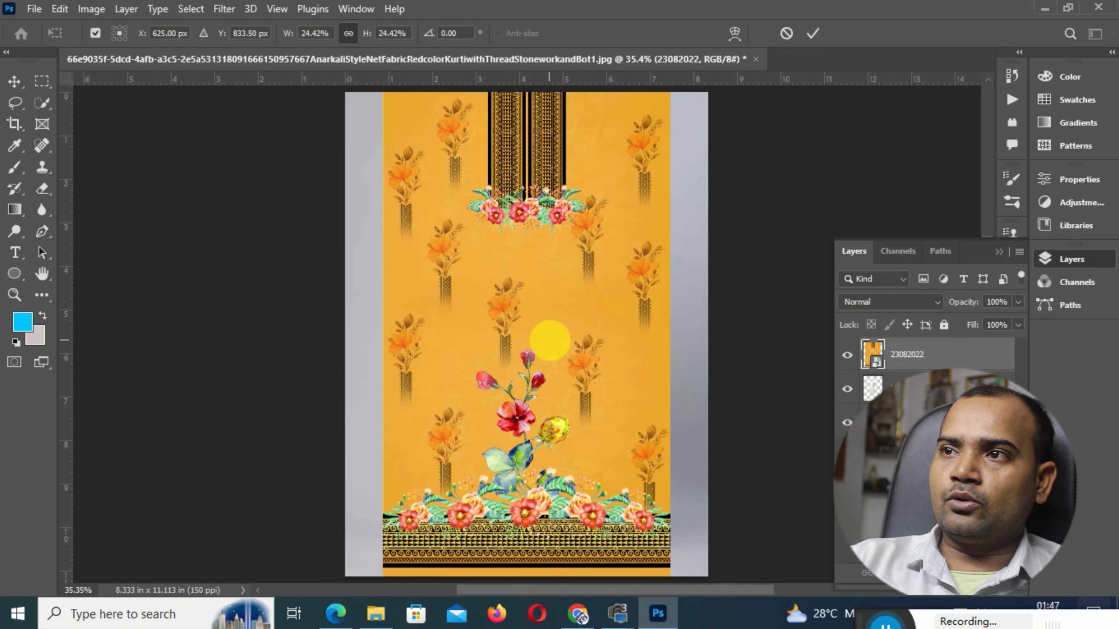
pyautogui.press('l')
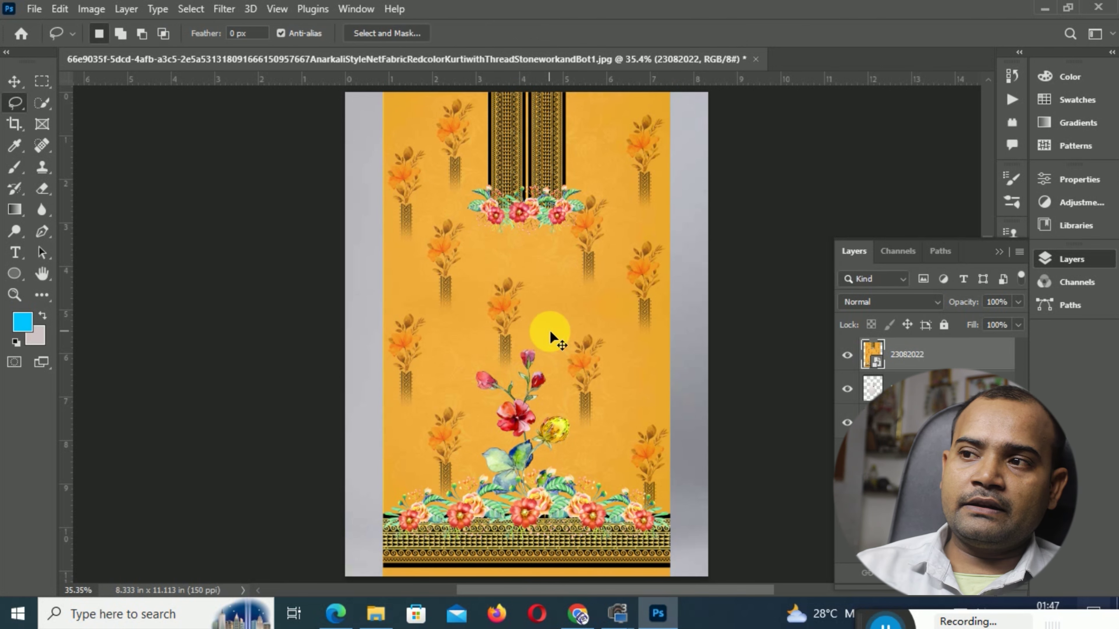
# - Scale the design to 15.60% and position it over the model's kurti
pyautogui.hotkey('ctrl', 't')
pyautogui.moveTo(669, 93); pyautogui.dragTo(591, 225)
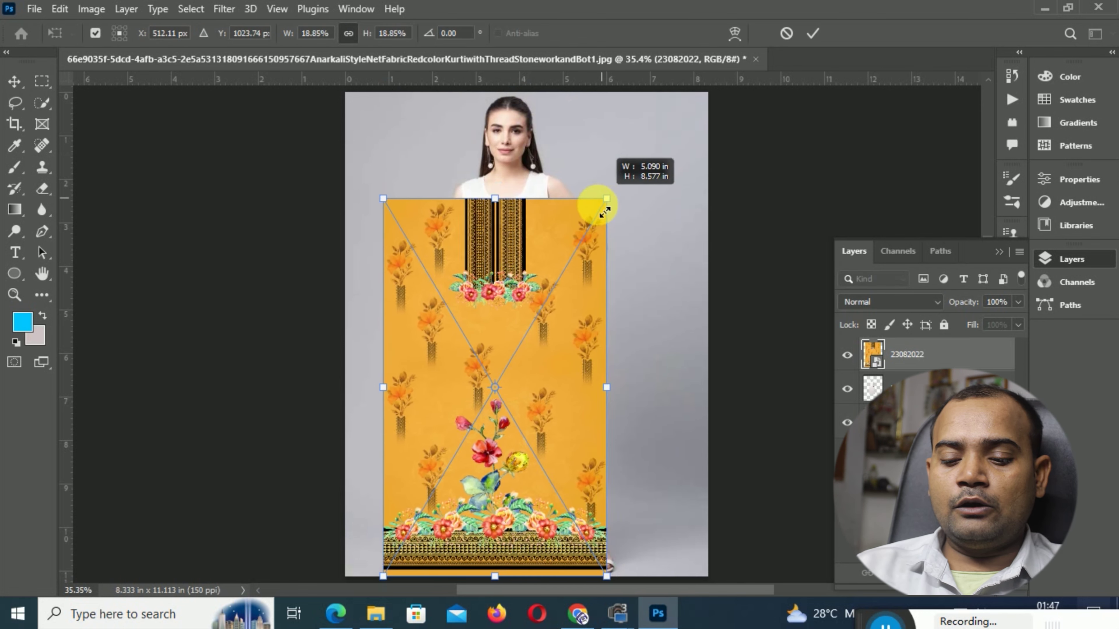
pyautogui.moveTo(538, 343); pyautogui.dragTo(560, 309)
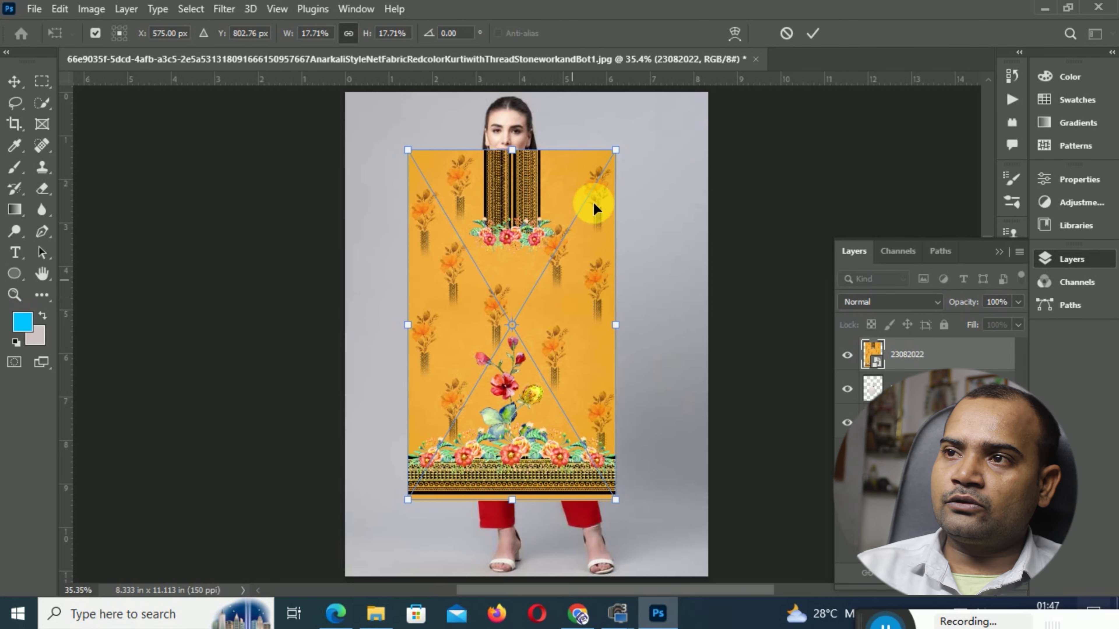
pyautogui.moveTo(620, 157); pyautogui.dragTo(593, 194)
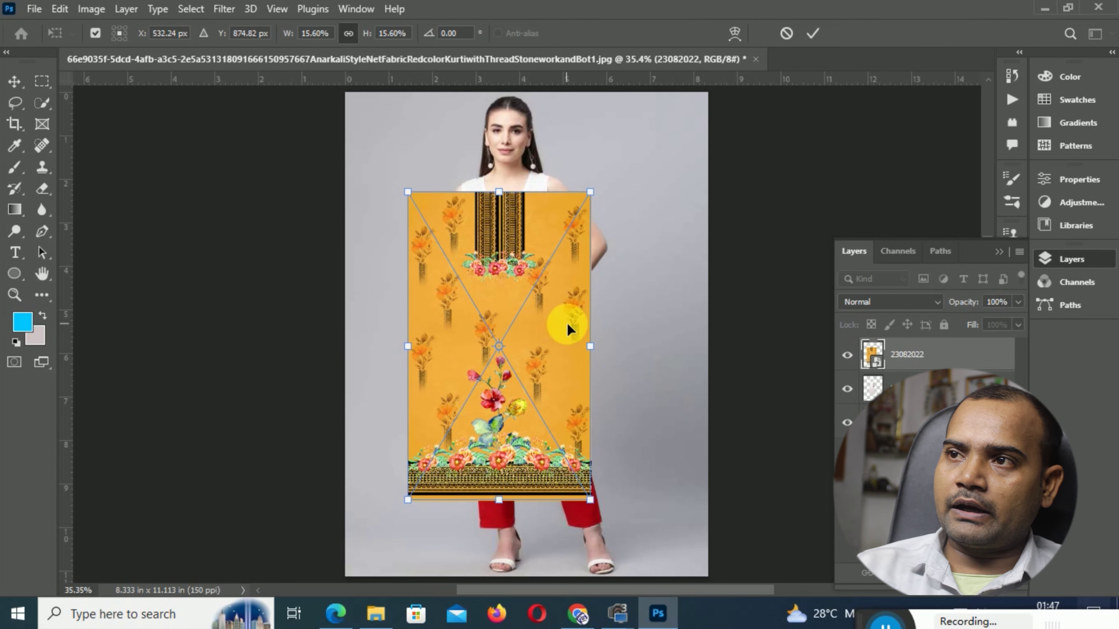
pyautogui.moveTo(567, 322); pyautogui.dragTo(581, 295)
pyautogui.press('Return')
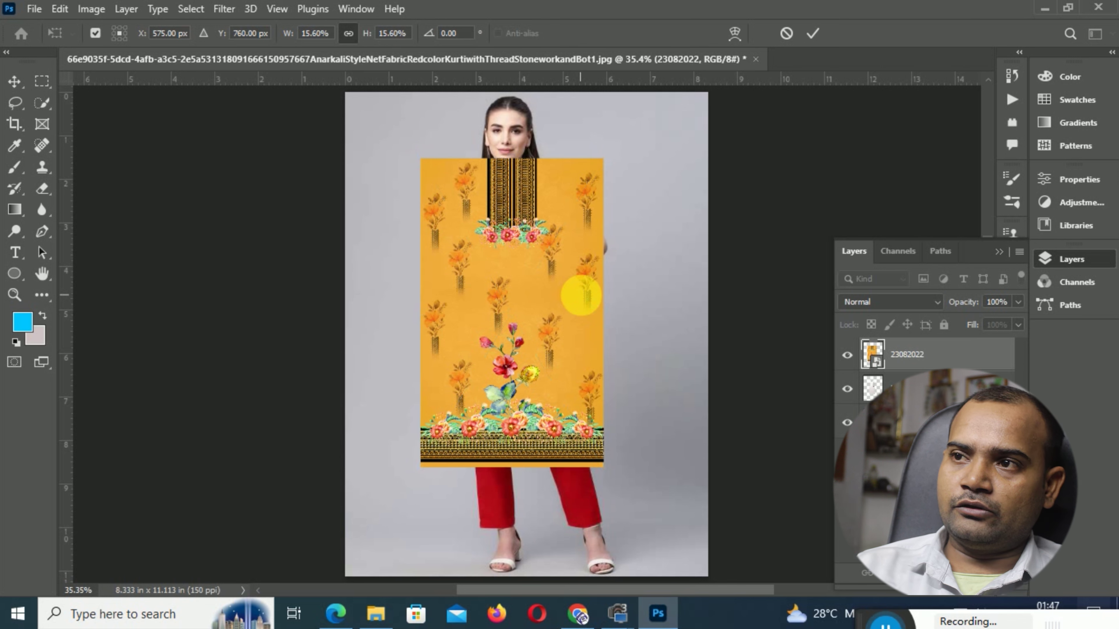
pyautogui.press('l')
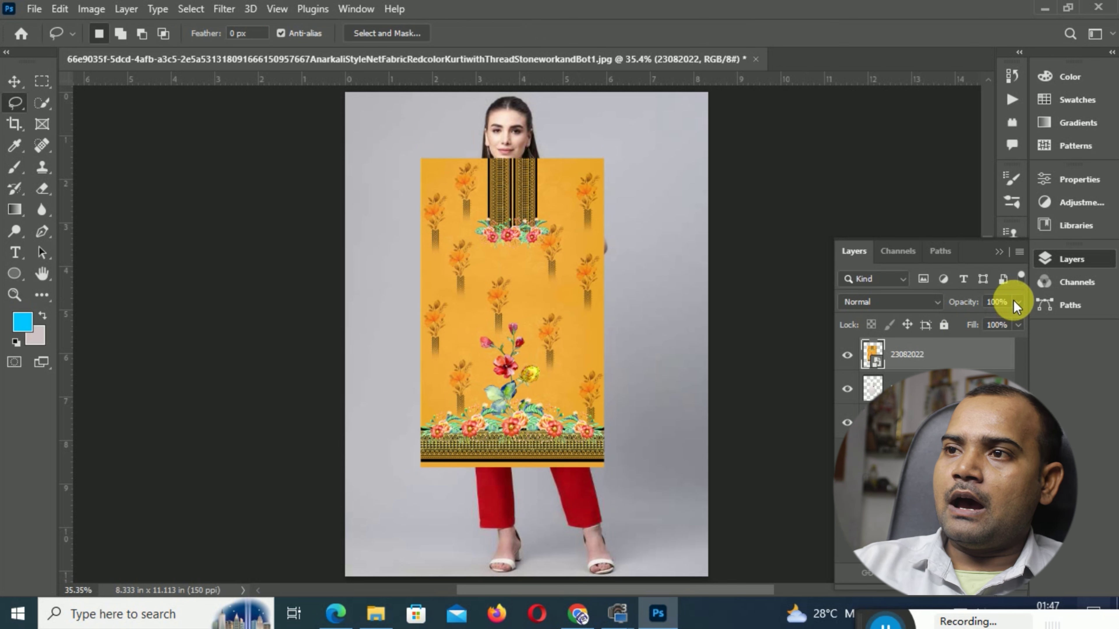
# - Set the 23082022 design layer's opacity to 50%
pyautogui.click(982, 303)
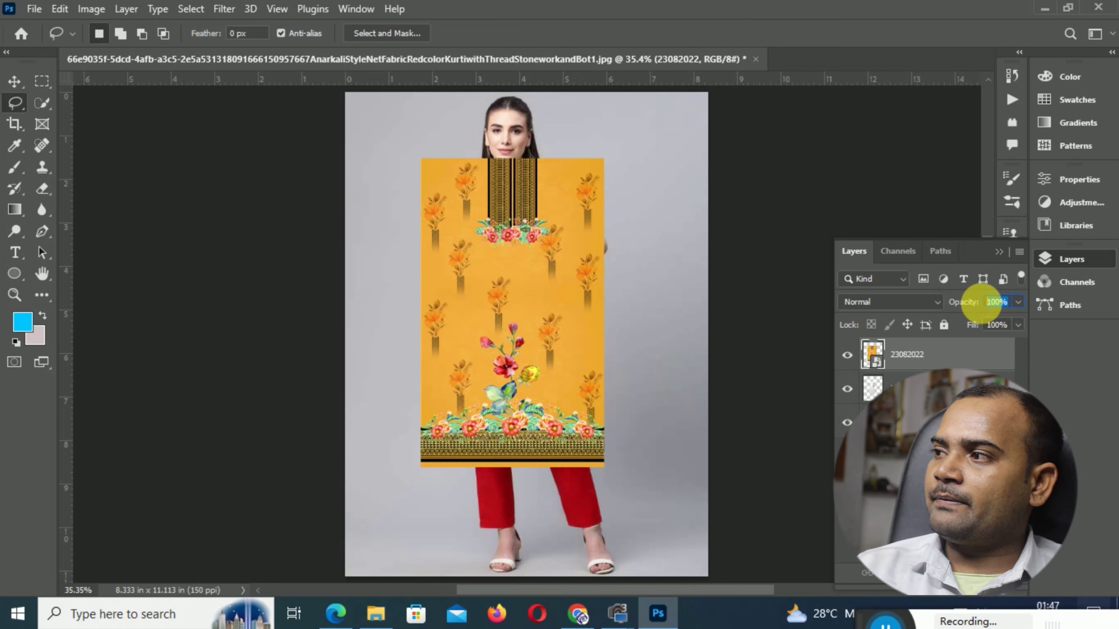
pyautogui.write('50')
pyautogui.press('Return')
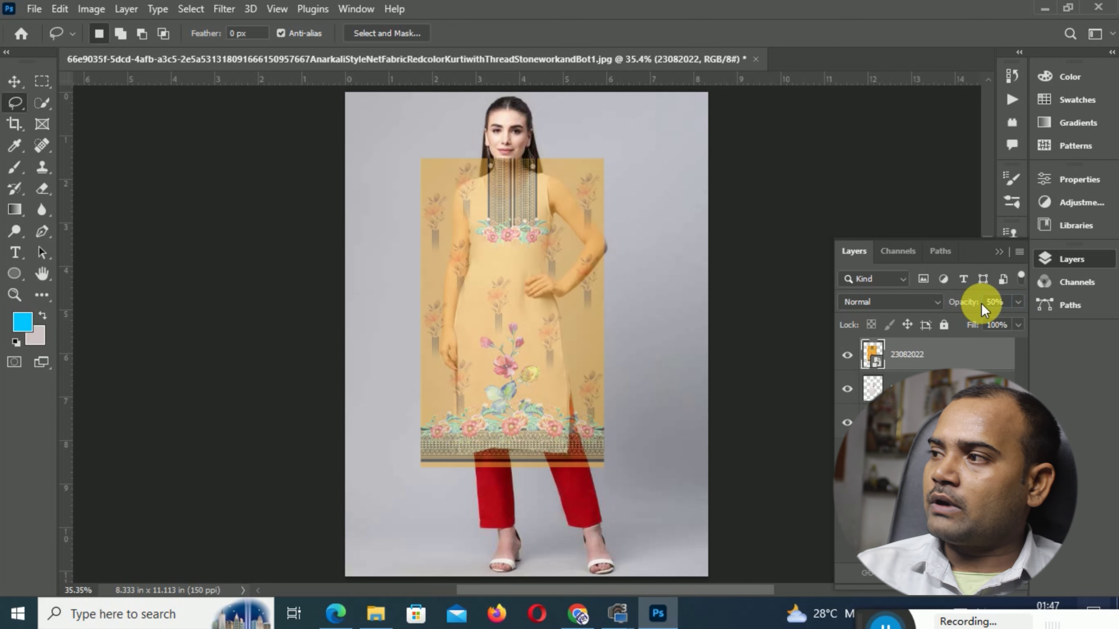
# - Resize the design to about 14.79% × 14.67% so it covers the kurti down to its hem
pyautogui.hotkey('ctrl', '+')
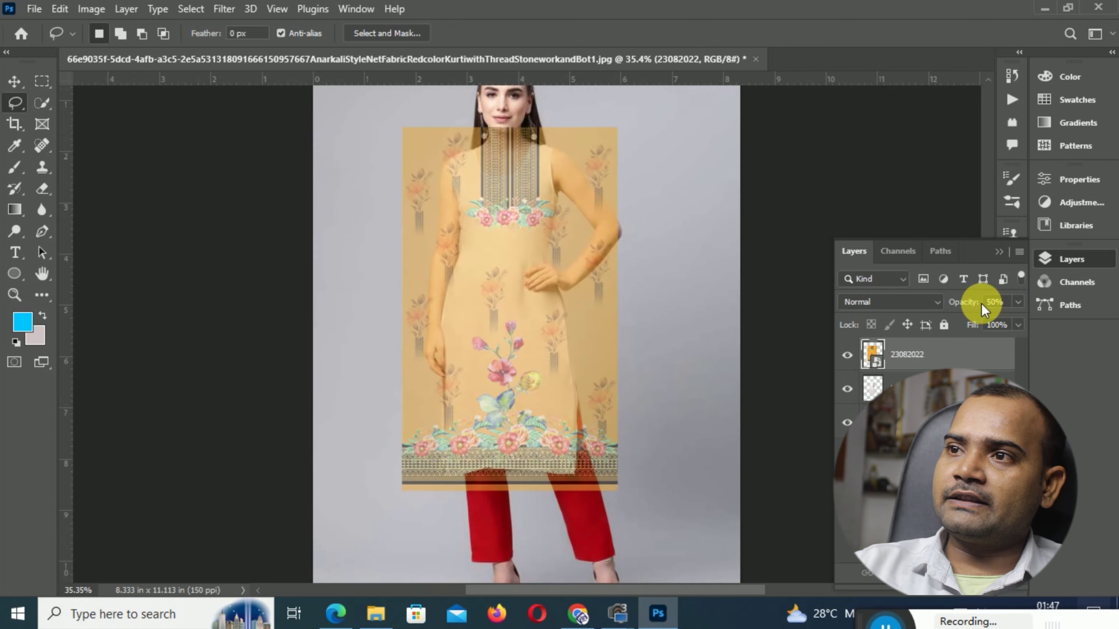
pyautogui.scroll(2, 597, 252)
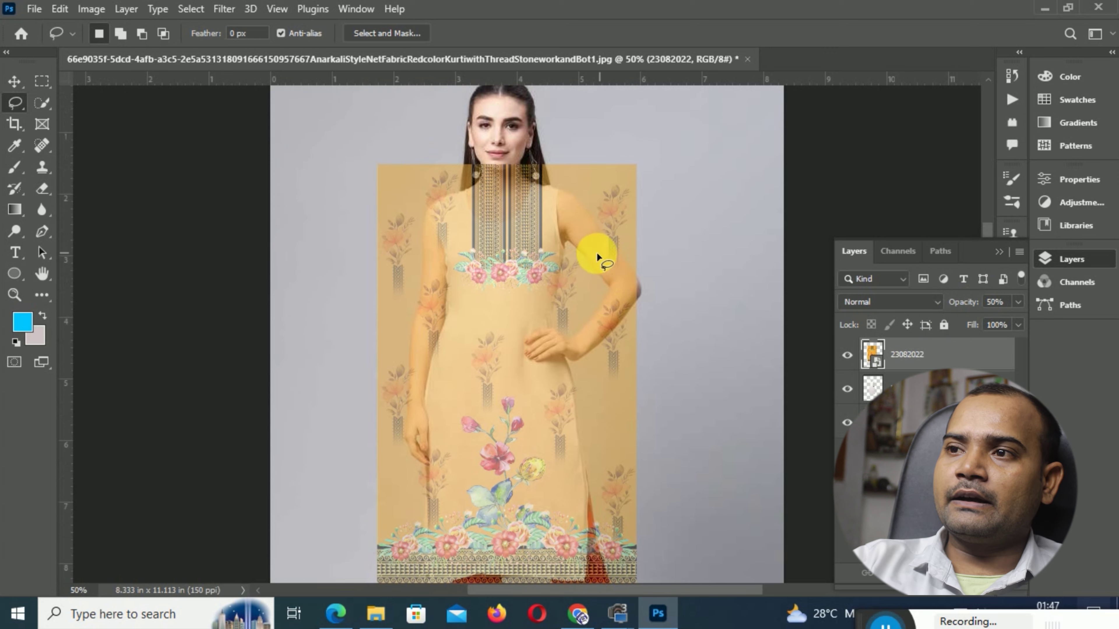
pyautogui.hotkey('ctrl', 't')
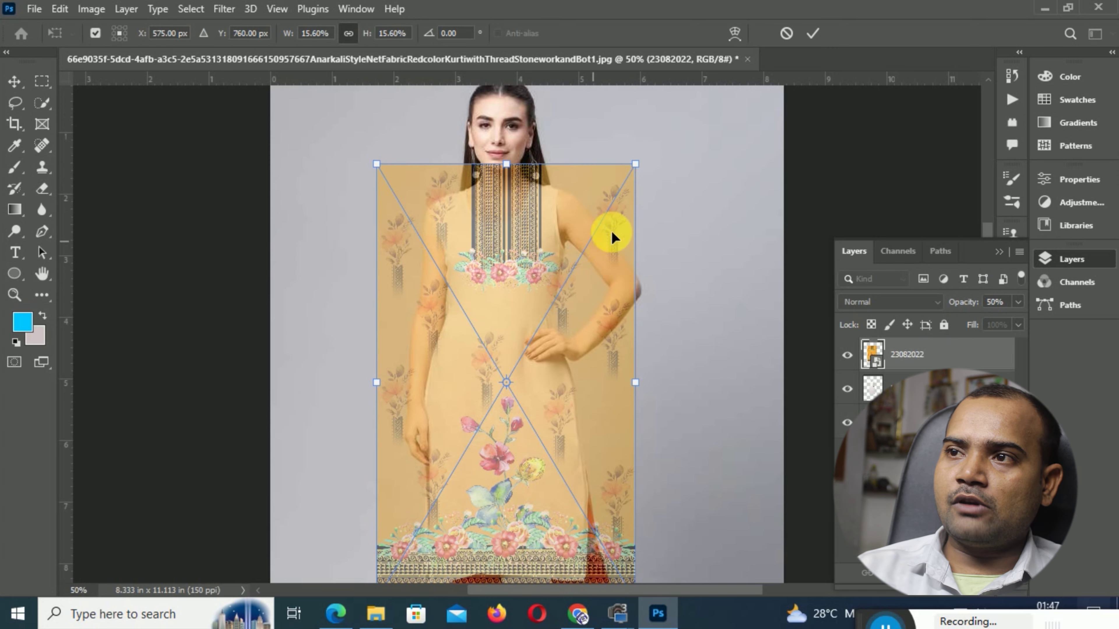
pyautogui.moveTo(635, 165); pyautogui.dragTo(622, 188)
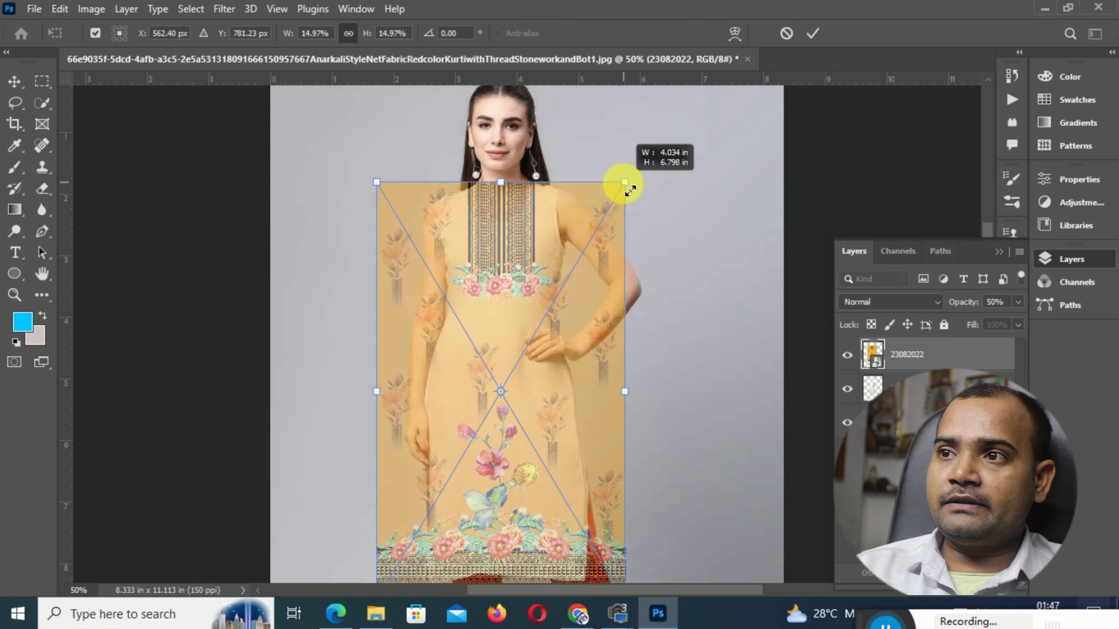
pyautogui.moveTo(545, 216); pyautogui.dragTo(549, 214)
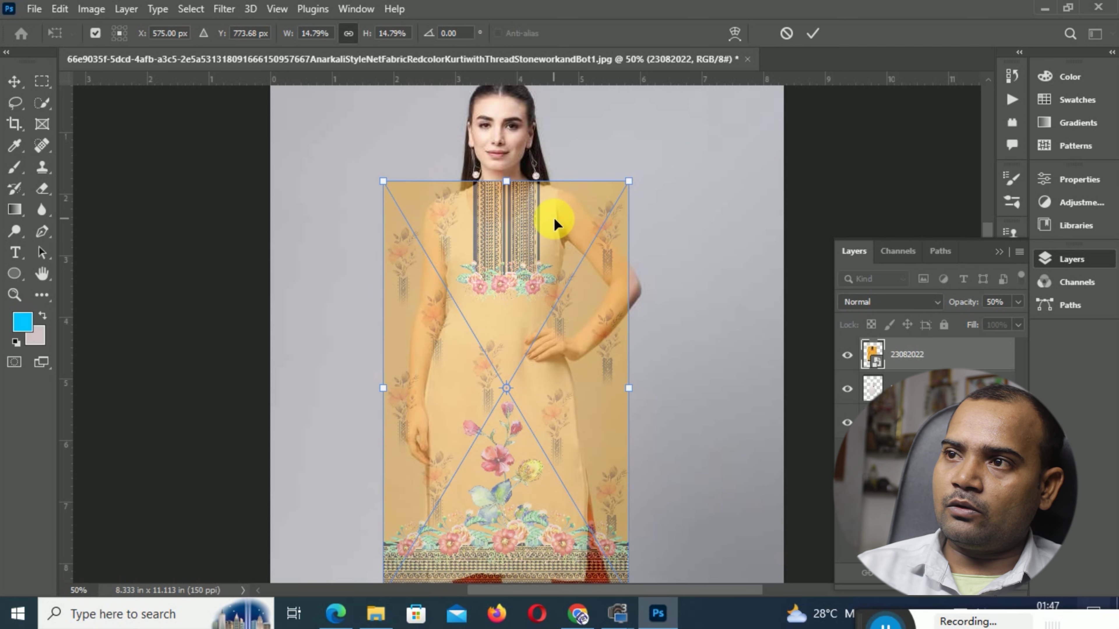
pyautogui.scroll(-4, 574, 258)
pyautogui.moveTo(509, 527)
pyautogui.mouseDown()
pyautogui.moveTo(511, 513)
pyautogui.moveTo(499, 518)
pyautogui.mouseUp()
pyautogui.press('Return')
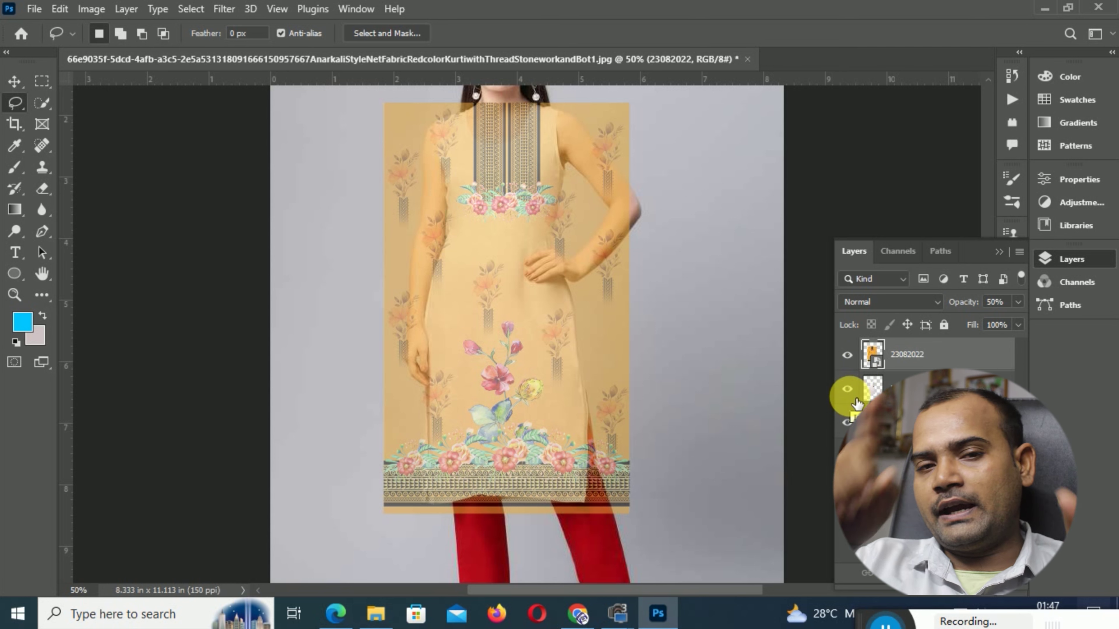
# - Make the 23082022 layer a clipping mask on the kurti layer and restore its opacity to 100%
pyautogui.rightClick(936, 363)
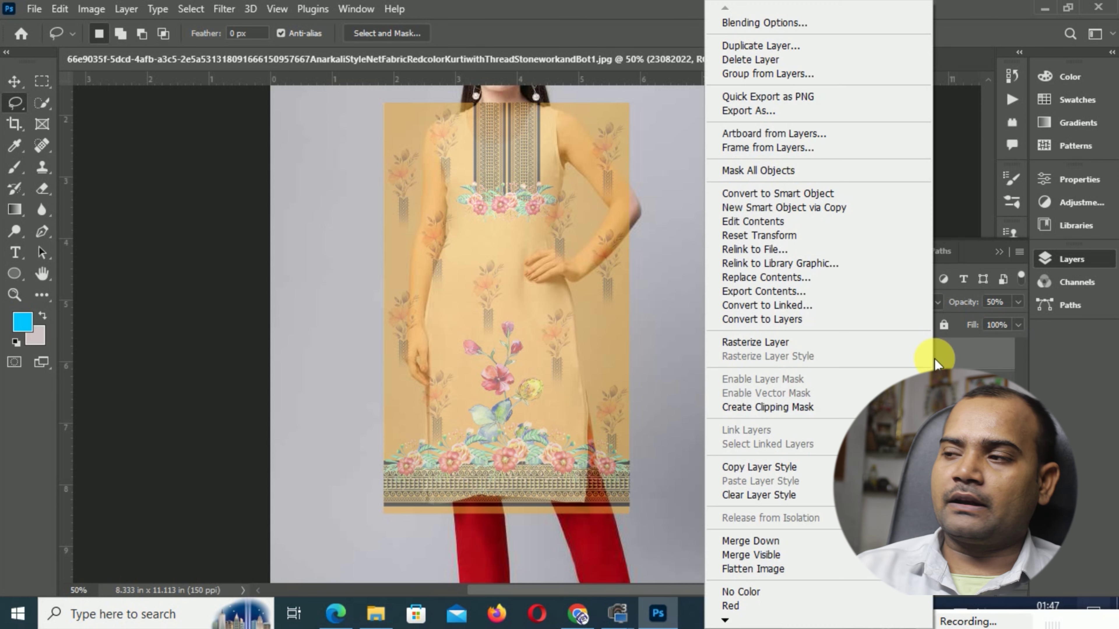
pyautogui.click(765, 409)
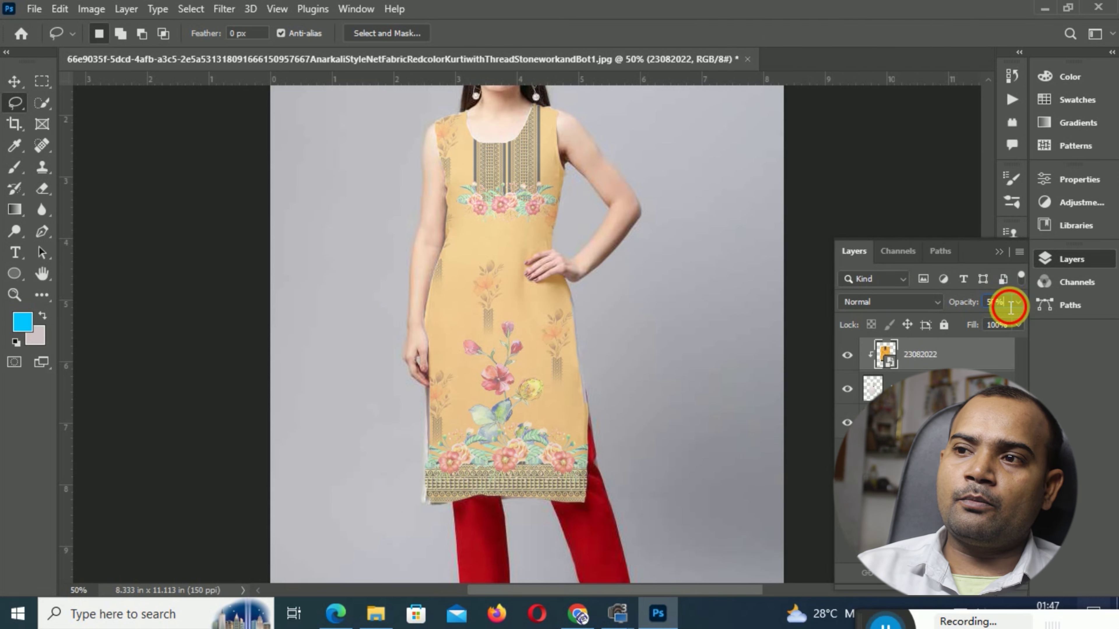
pyautogui.write('100')
pyautogui.press('Return')
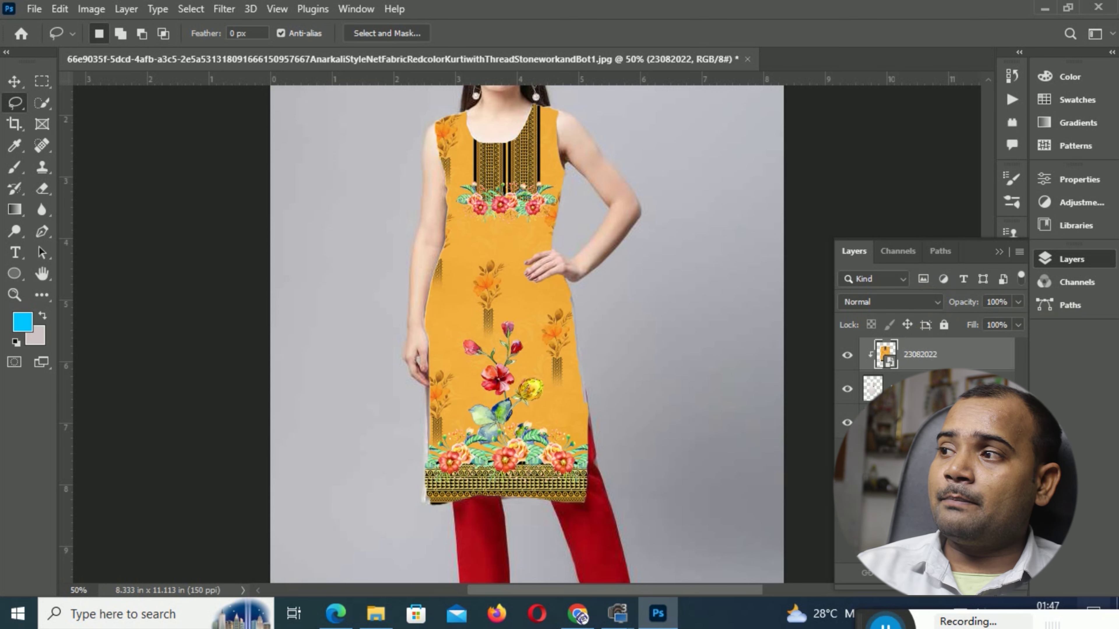
# - Set the floral print layer's blend mode to Multiply and bring up Free Transform around it
pyautogui.click(868, 303)
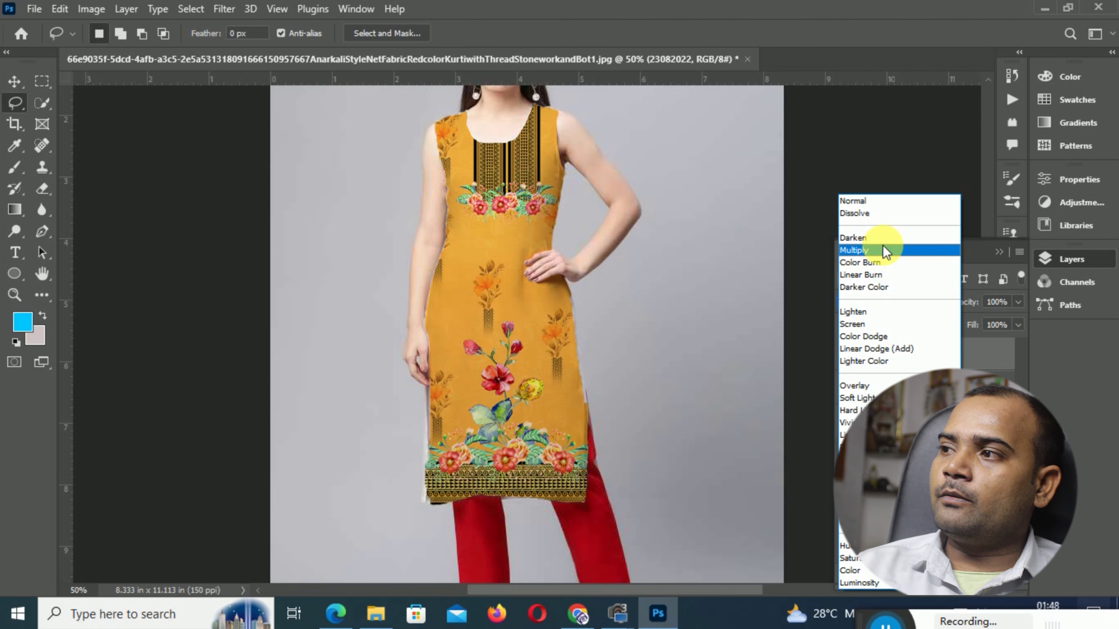
pyautogui.click(885, 251)
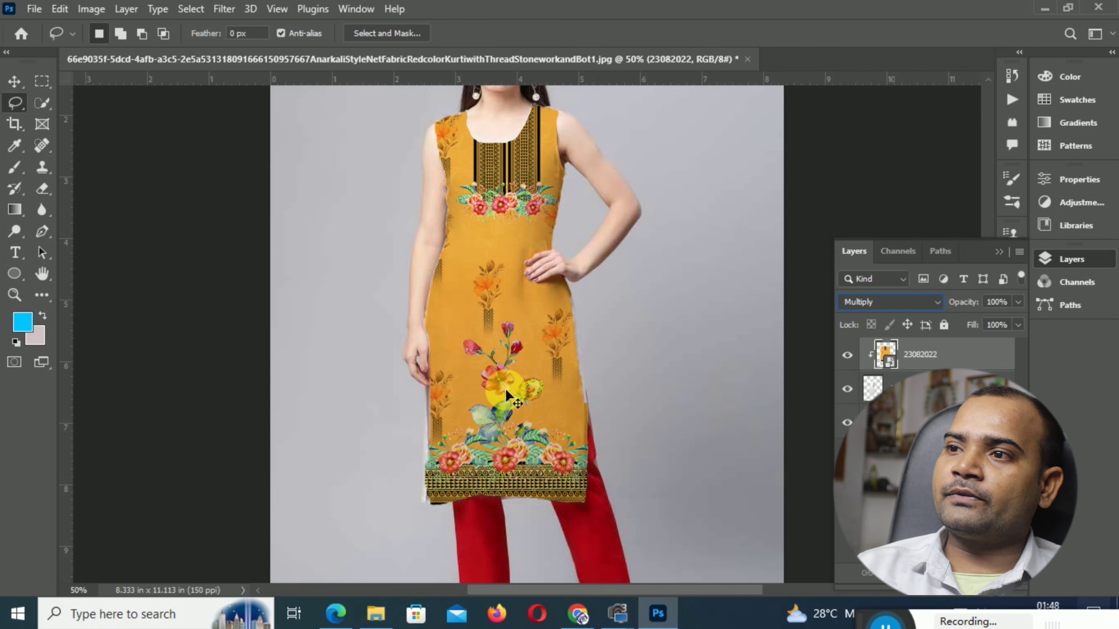
pyautogui.hotkey('ctrl', '+')
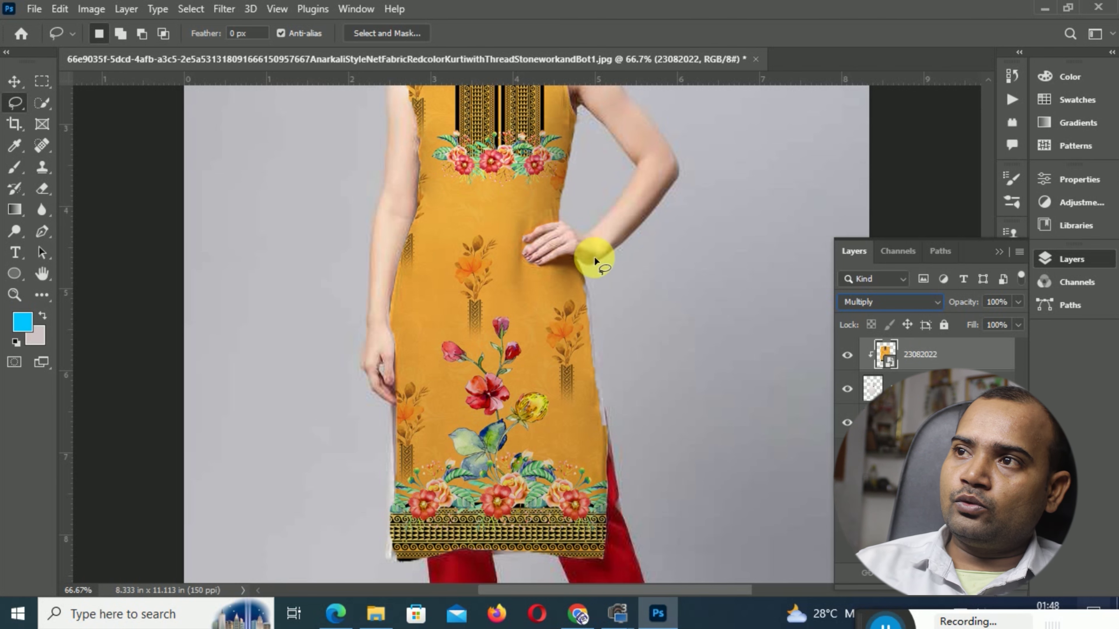
pyautogui.hotkey('ctrl', '-')
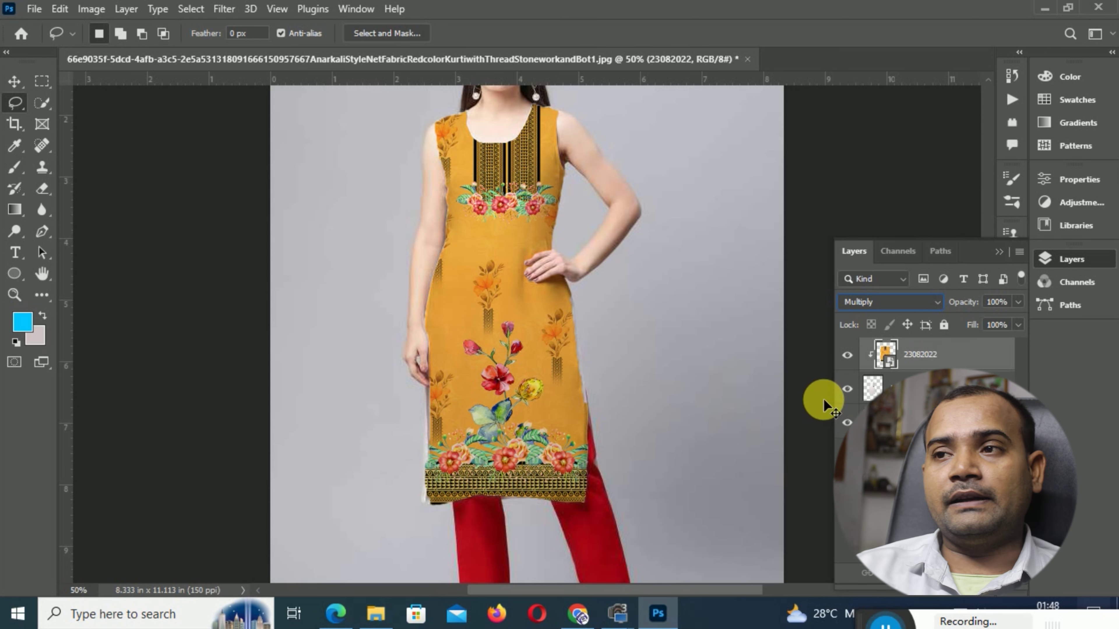
pyautogui.hotkey('ctrl', 't')
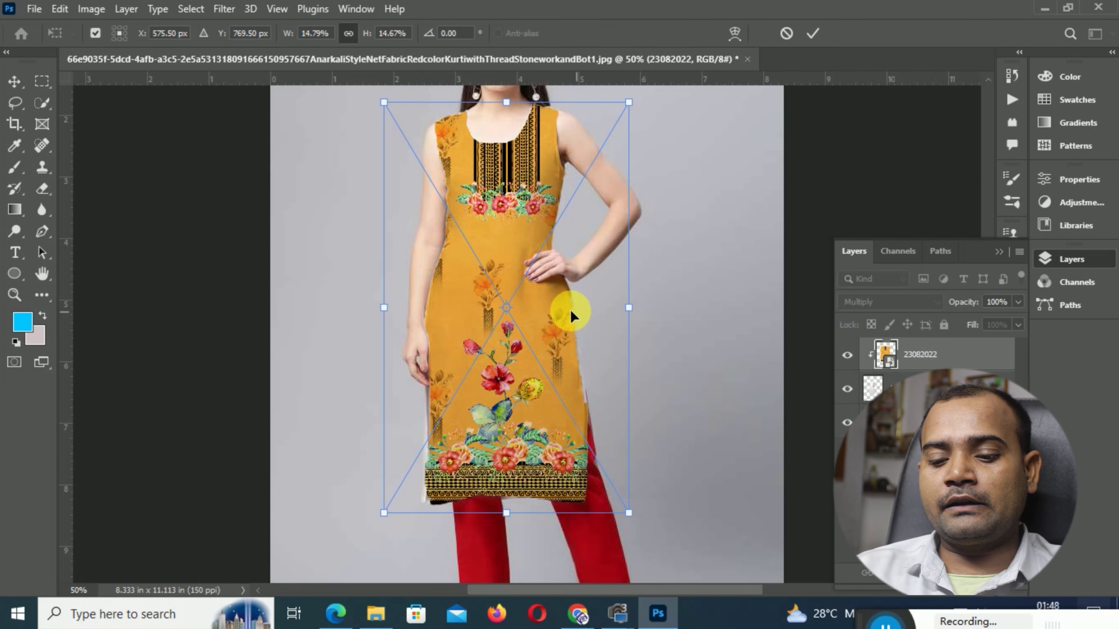
# - Switch the print's transform to Warp with a 3 x 3 grid
pyautogui.rightClick(570, 311)
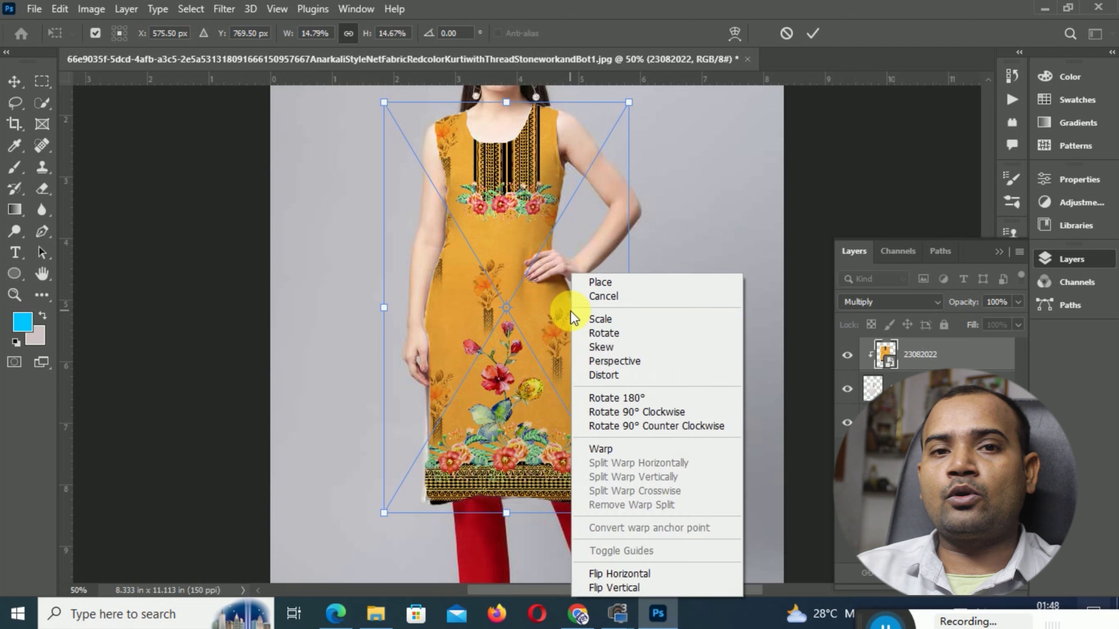
pyautogui.click(610, 445)
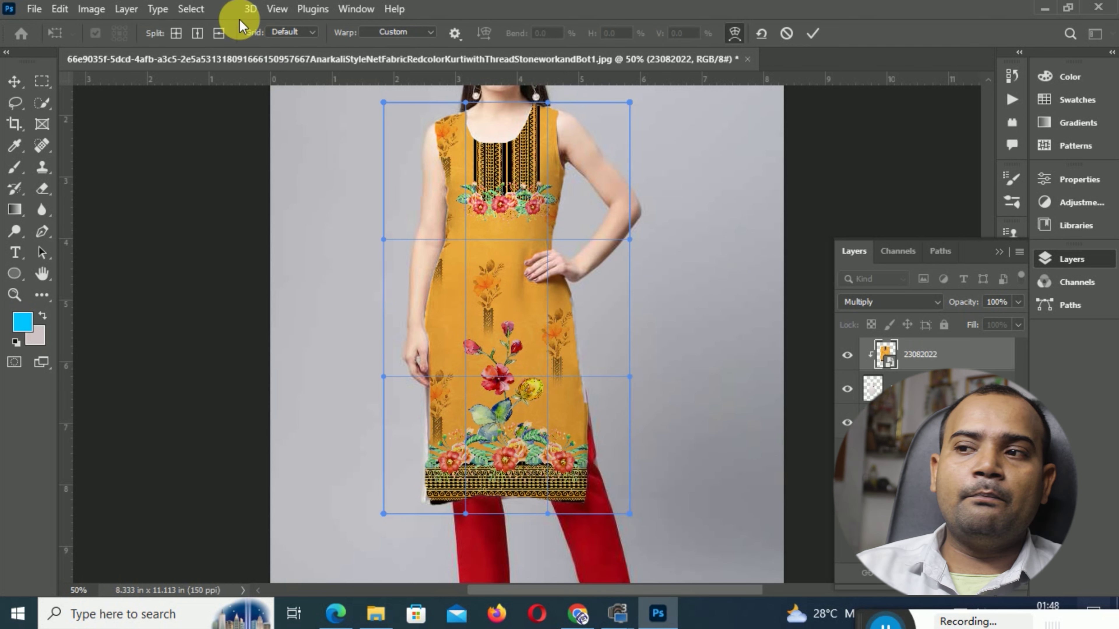
pyautogui.click(291, 32)
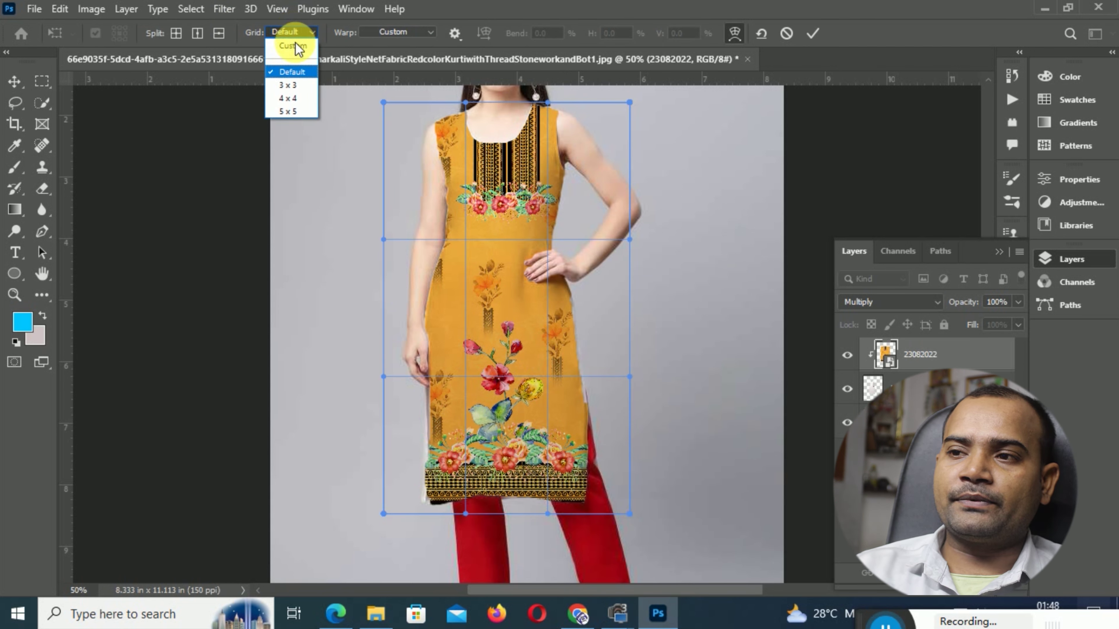
pyautogui.click(293, 88)
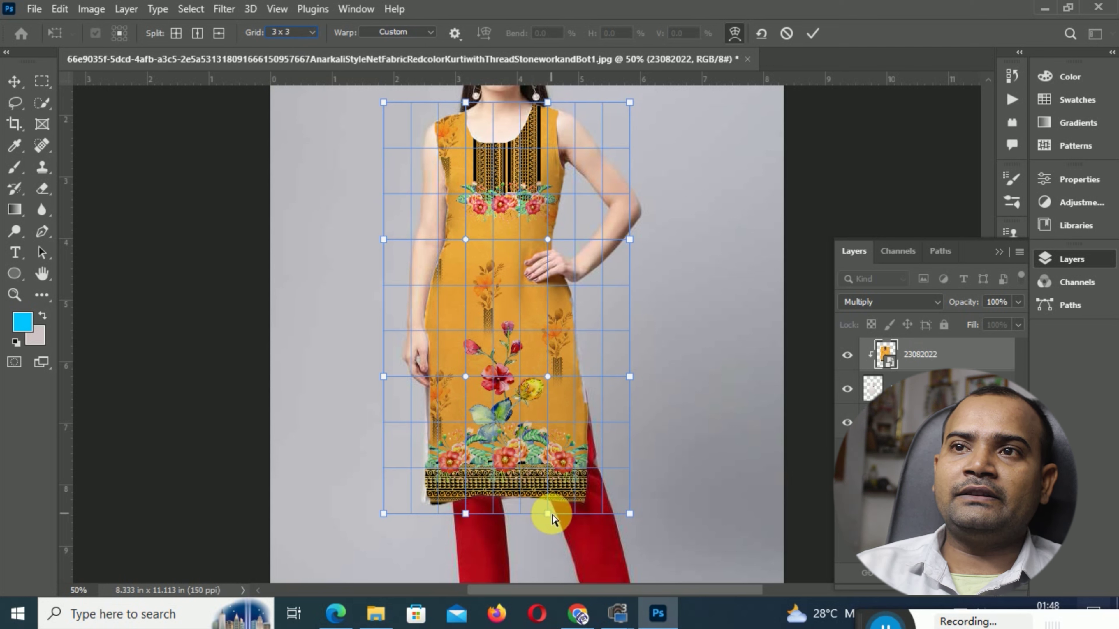
# - Drag the bottom warp points to curve the print's hem along the kurti's lower edge
pyautogui.moveTo(547, 514); pyautogui.dragTo(548, 503)
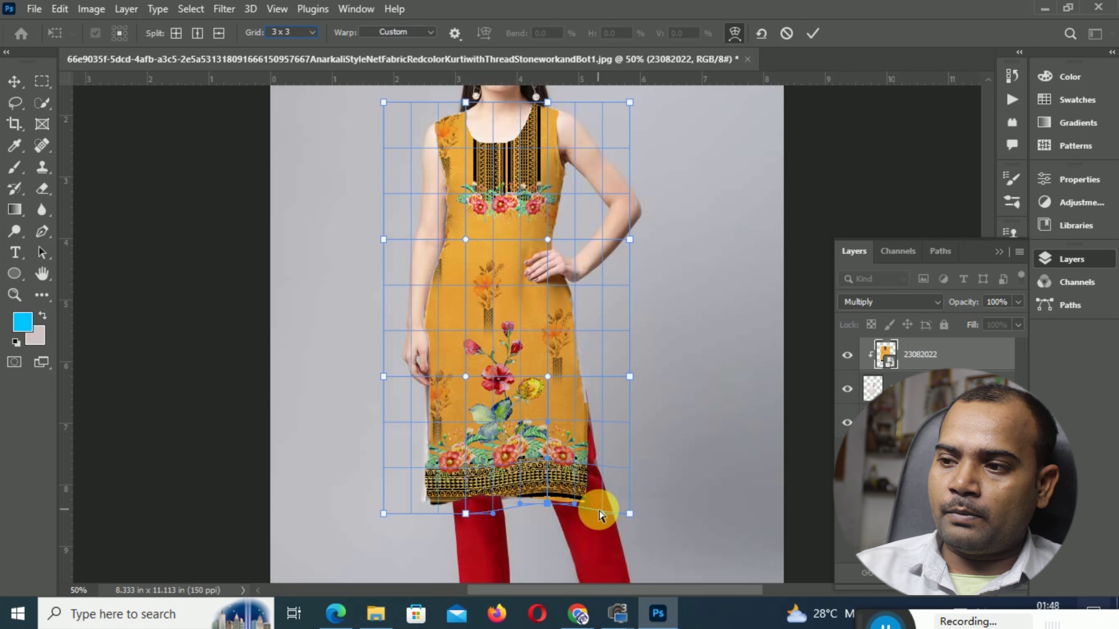
pyautogui.moveTo(600, 511); pyautogui.dragTo(595, 506)
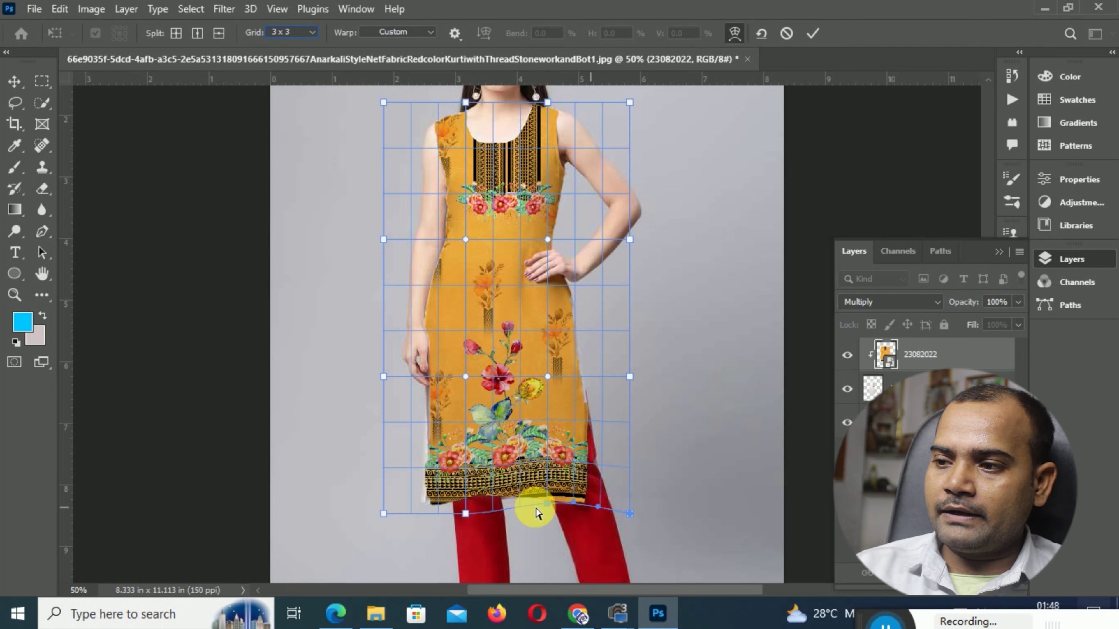
pyautogui.click(465, 514)
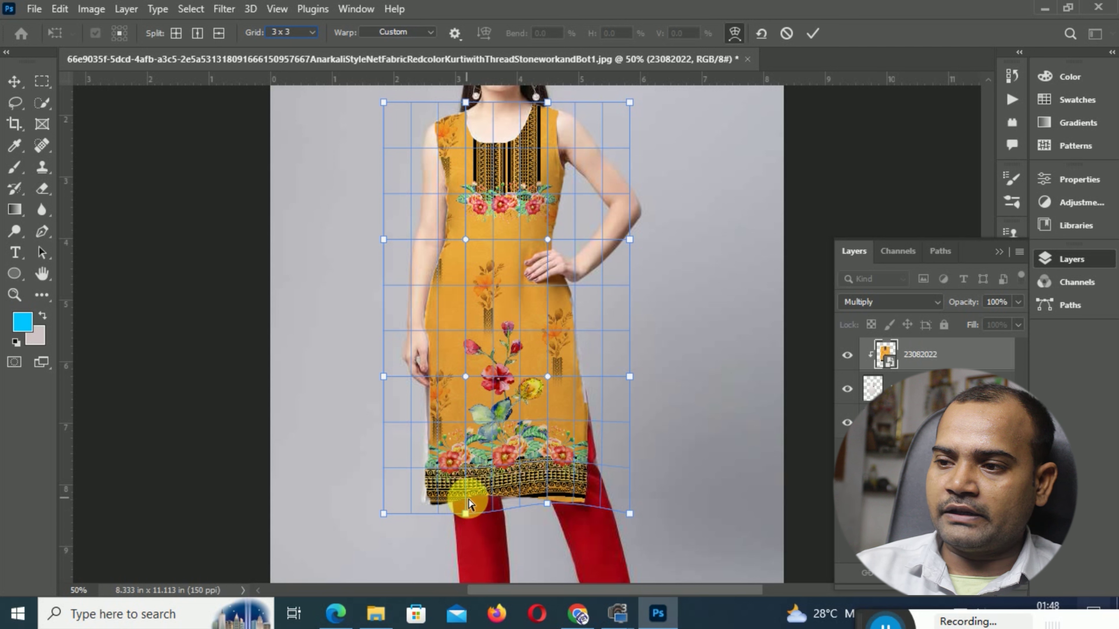
pyautogui.moveTo(466, 514)
pyautogui.mouseDown()
pyautogui.moveTo(467, 494)
pyautogui.moveTo(482, 498)
pyautogui.mouseUp()
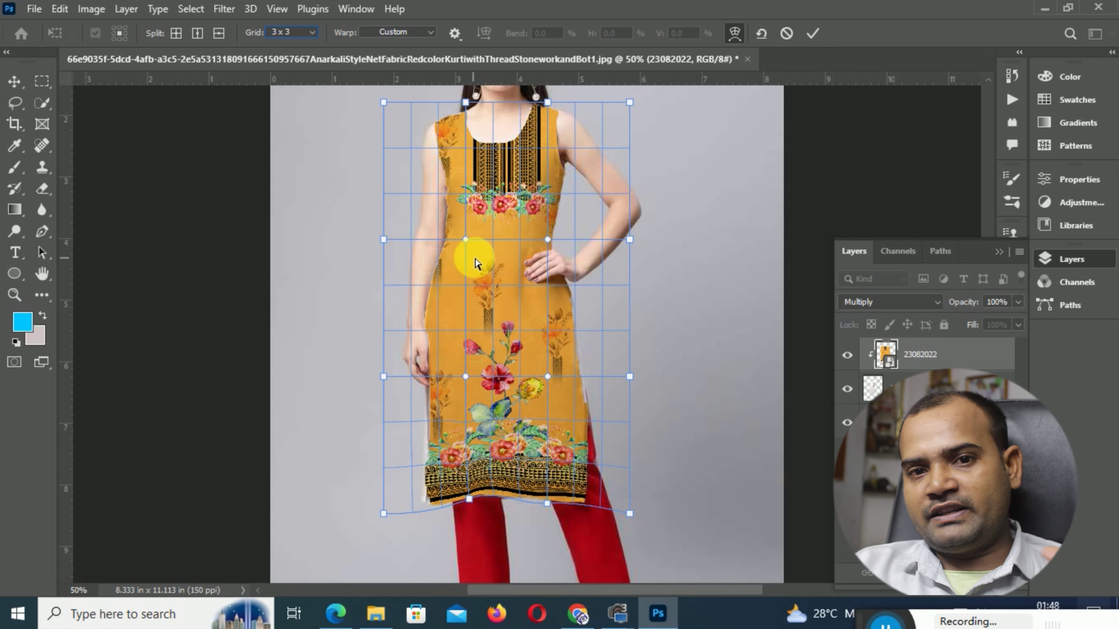
# - Pull the print's left and right middle warp points inward to the kurti's waist and commit the warp
pyautogui.moveTo(420, 249); pyautogui.dragTo(437, 256)
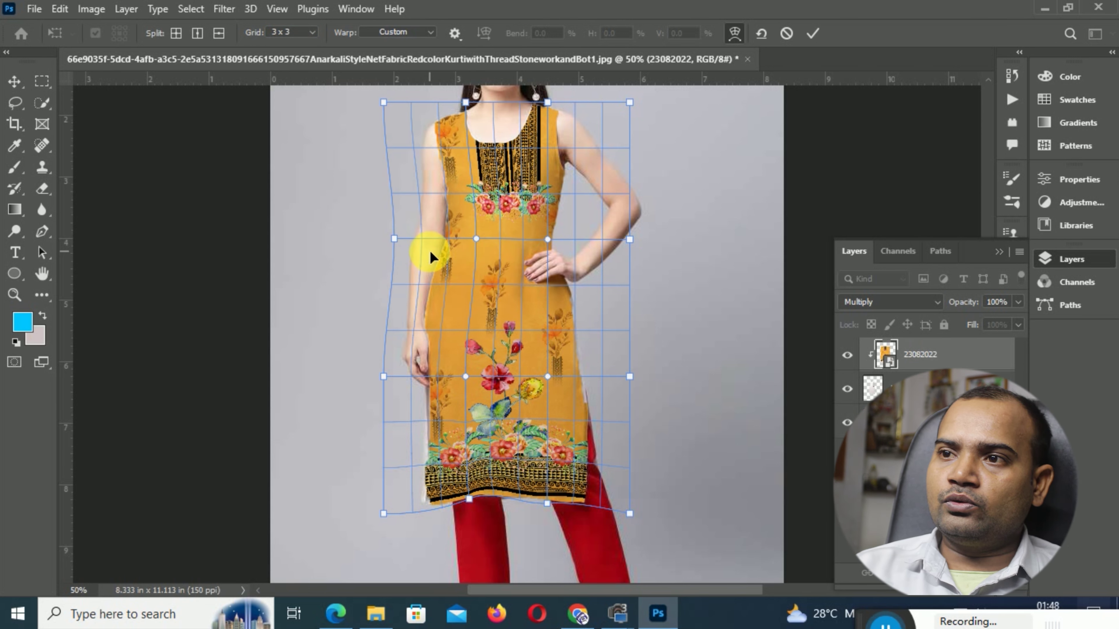
pyautogui.moveTo(575, 250); pyautogui.dragTo(527, 240)
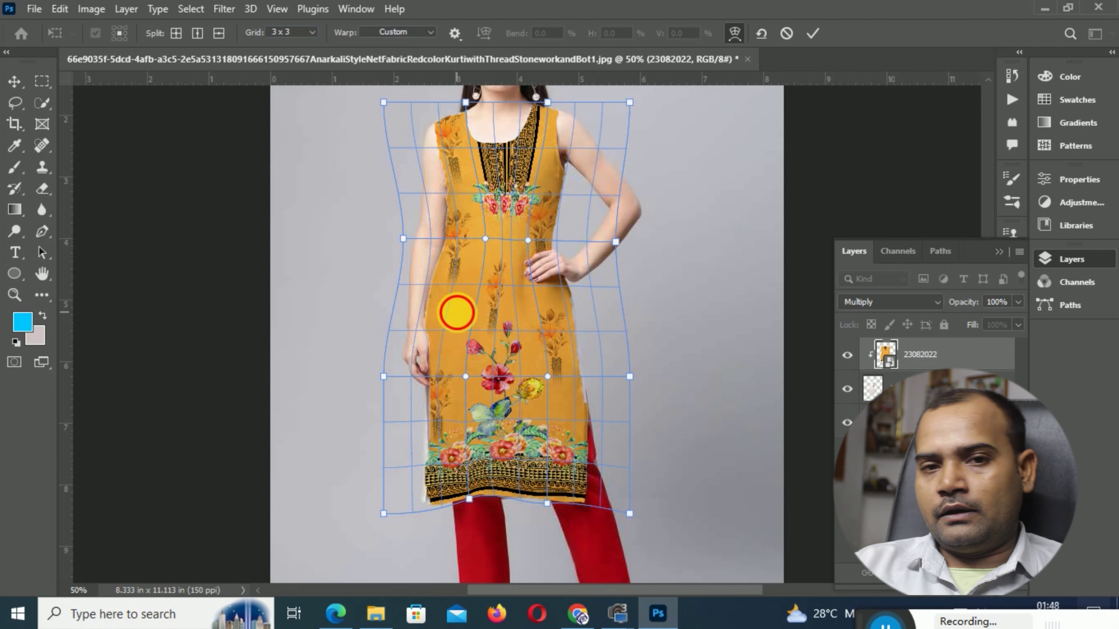
pyautogui.moveTo(443, 313); pyautogui.dragTo(436, 315)
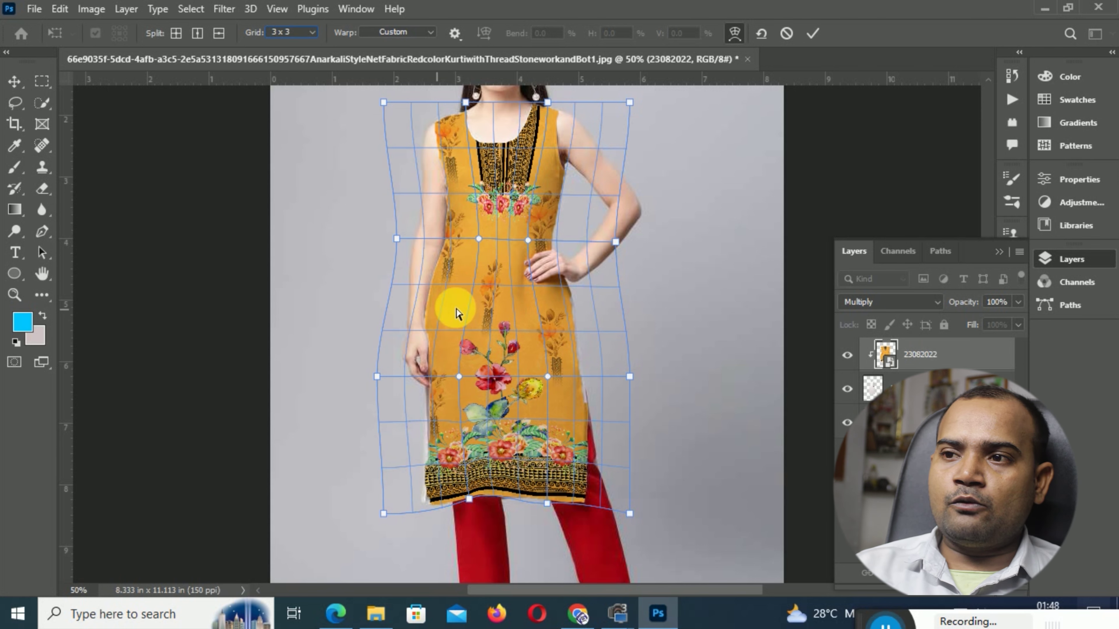
pyautogui.moveTo(554, 306); pyautogui.dragTo(562, 311)
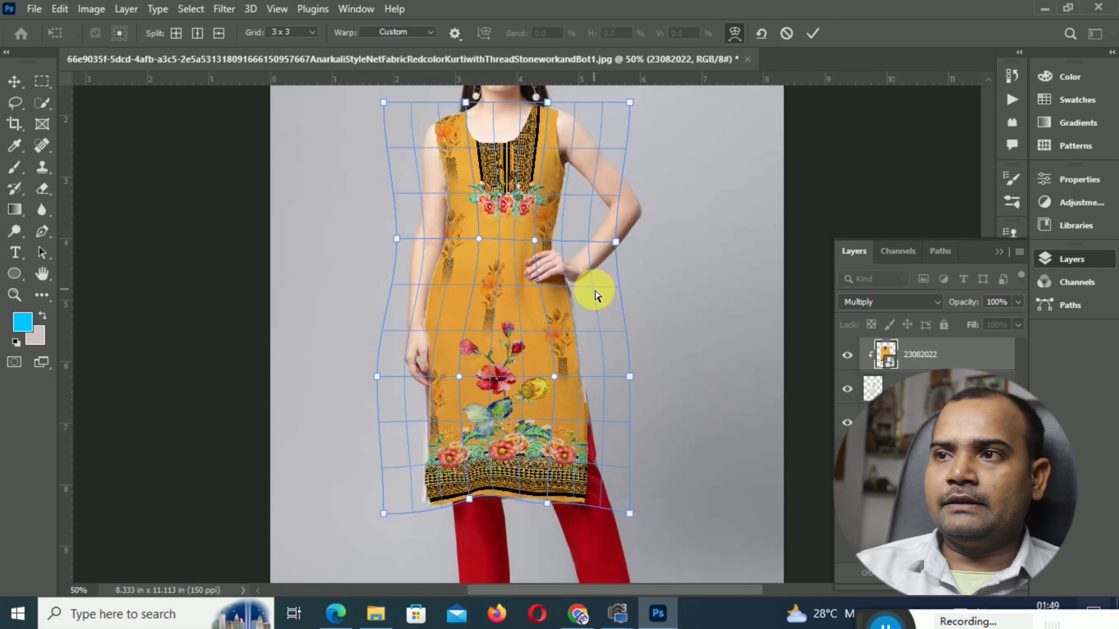
pyautogui.press('Return')
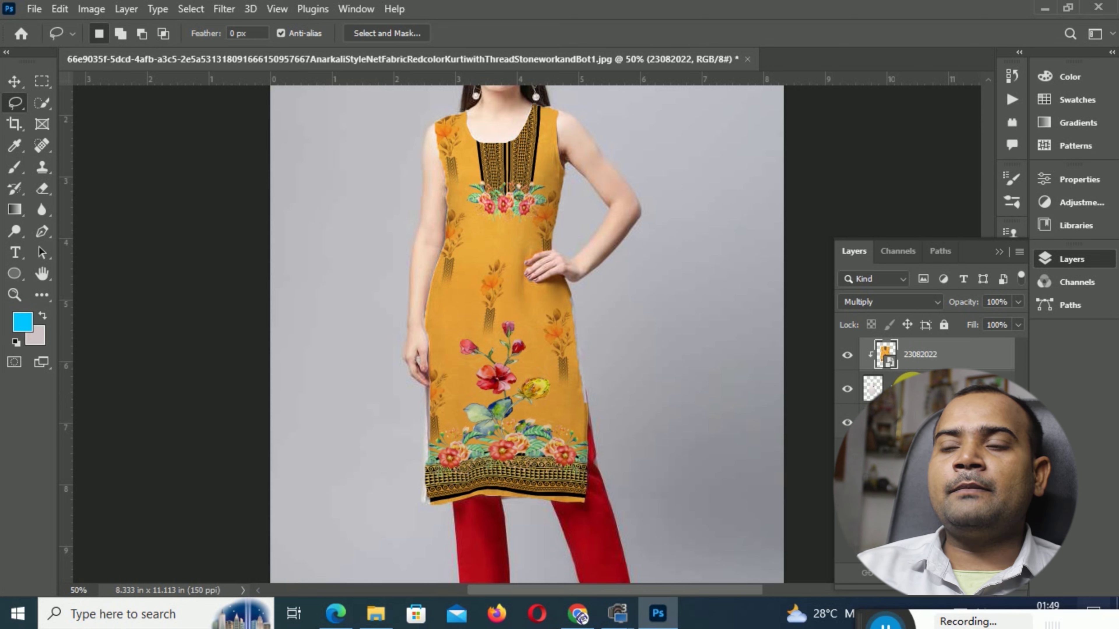
# - Hide the 23082022 print and model photo layers, leaving only the white kurti Layer 1 visible
pyautogui.click(846, 355)
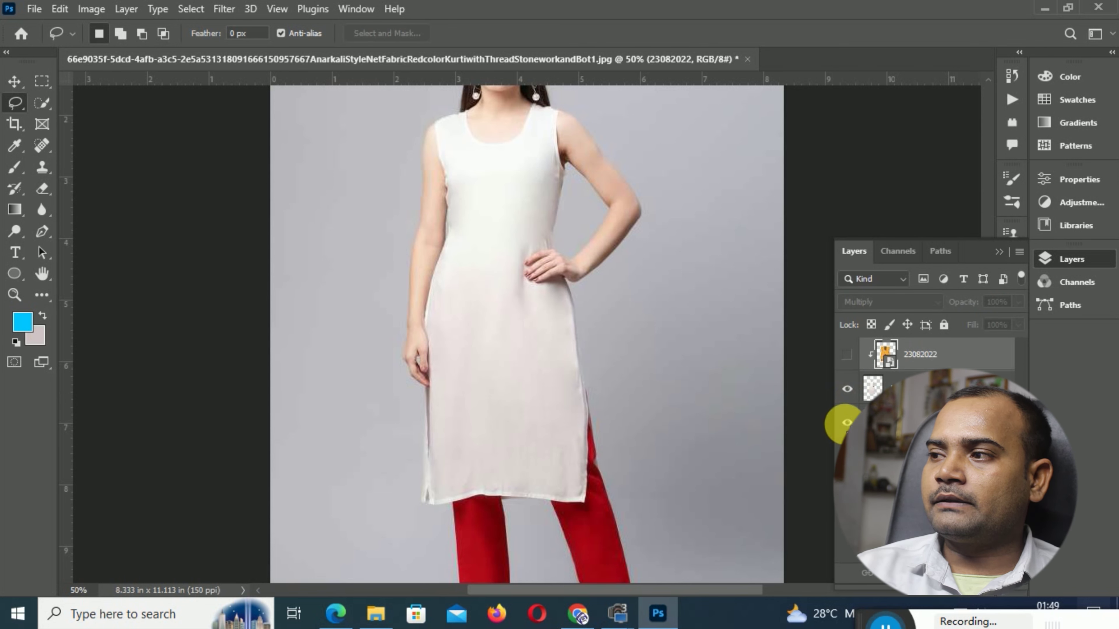
pyautogui.click(847, 422)
pyautogui.click(848, 391)
pyautogui.click(878, 387)
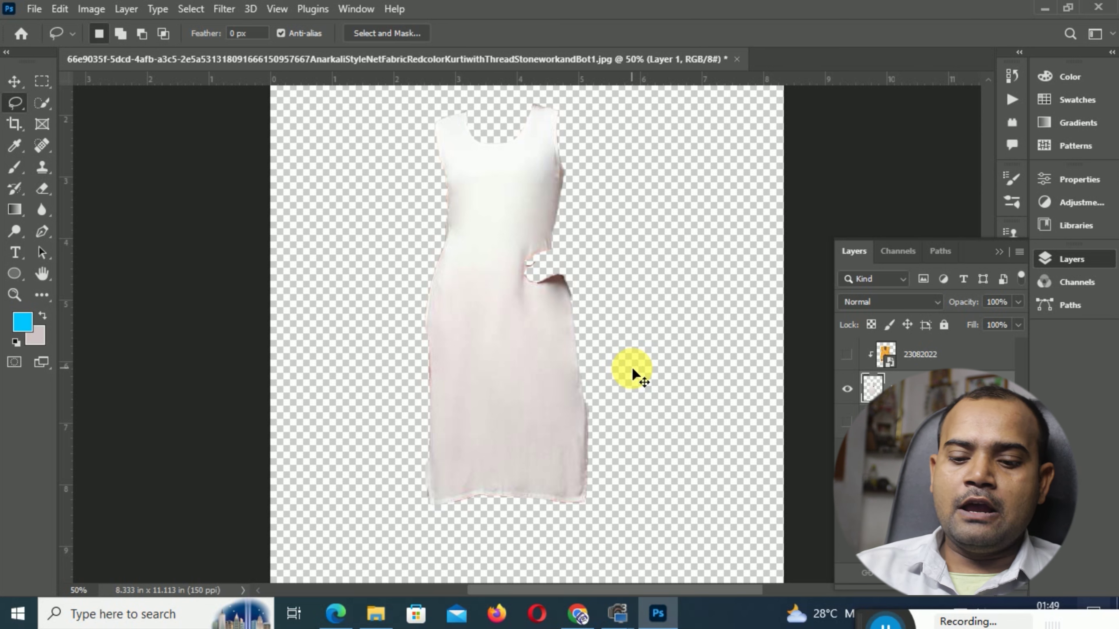
pyautogui.hotkey('ctrl', 'm')
# - Apply an S-shaped Curves to Layer 1, lowering the shadows and slightly raising the highlights
pyautogui.click(610, 199)
pyautogui.moveTo(610, 199); pyautogui.dragTo(799, 91)
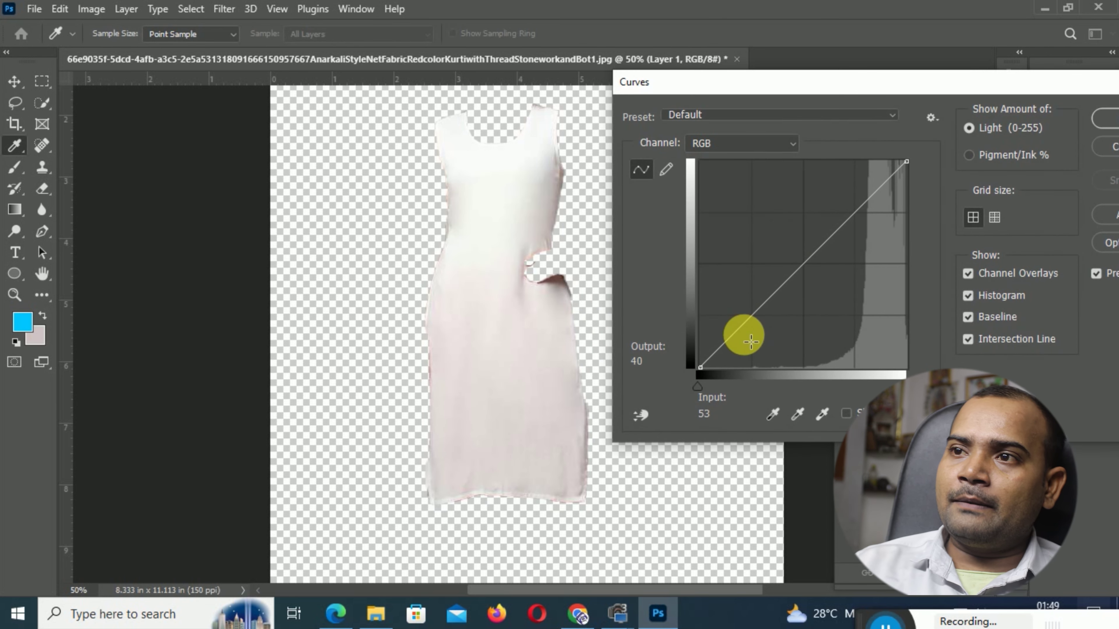
pyautogui.moveTo(752, 340); pyautogui.dragTo(752, 340)
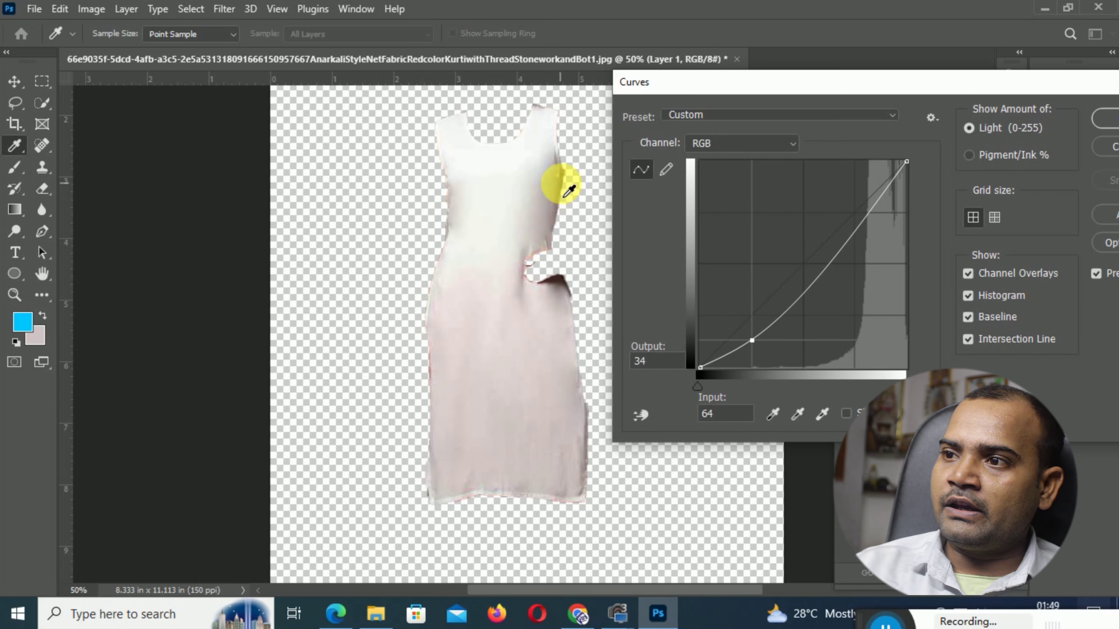
pyautogui.click(867, 211)
pyautogui.moveTo(867, 211); pyautogui.dragTo(861, 204)
pyautogui.moveTo(752, 341); pyautogui.dragTo(776, 349)
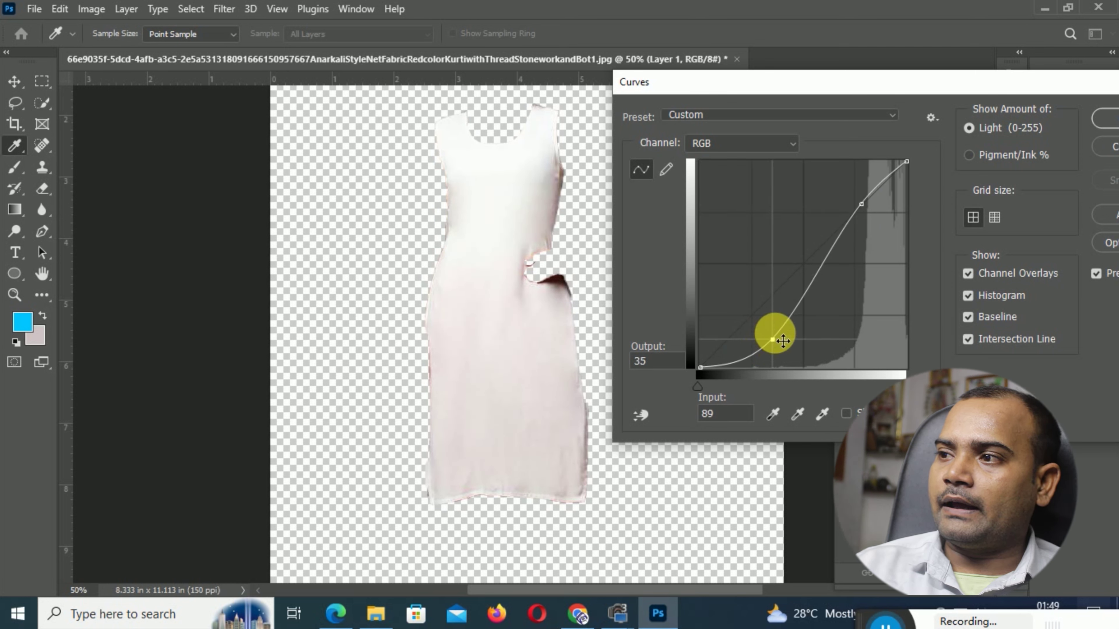
pyautogui.click(1101, 116)
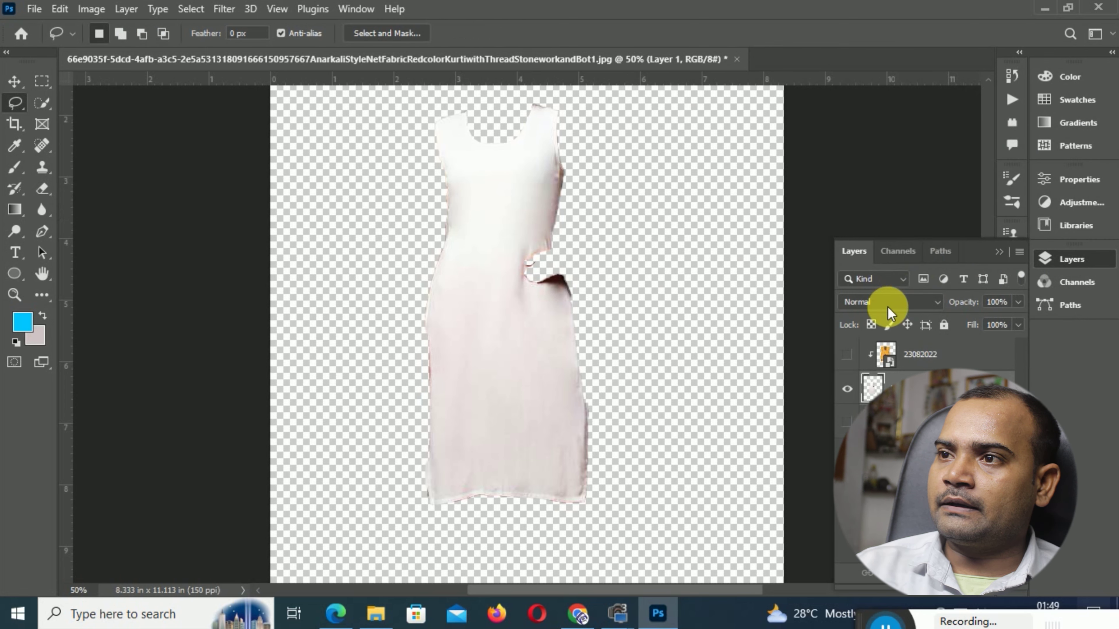
# - Turn the 23082022 print and model photo layers back on and zoom out to the whole image
pyautogui.click(848, 355)
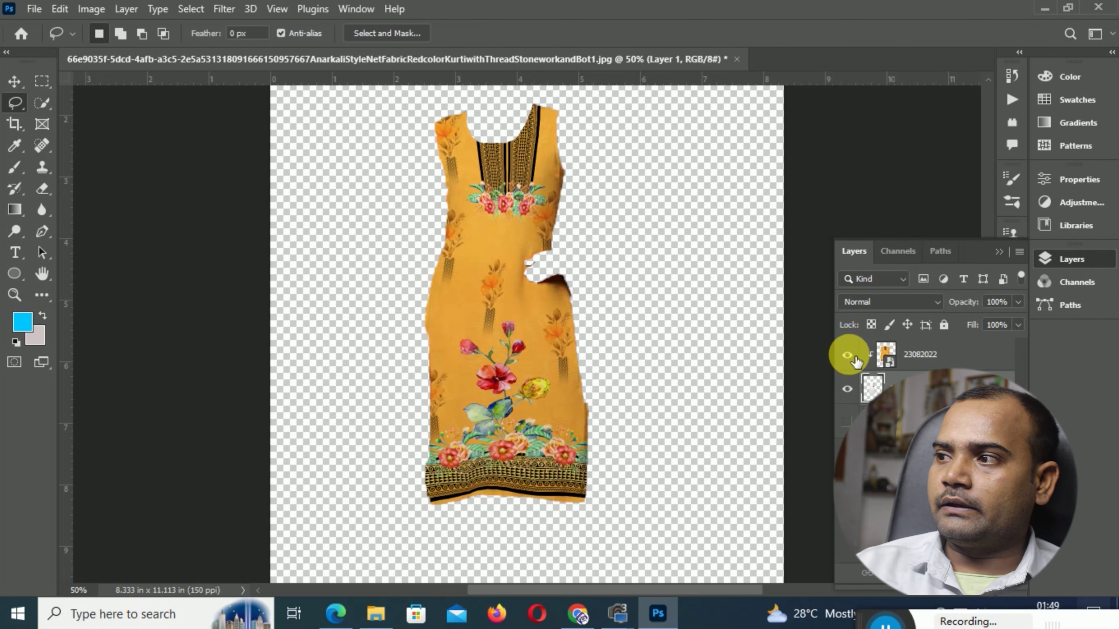
pyautogui.click(846, 422)
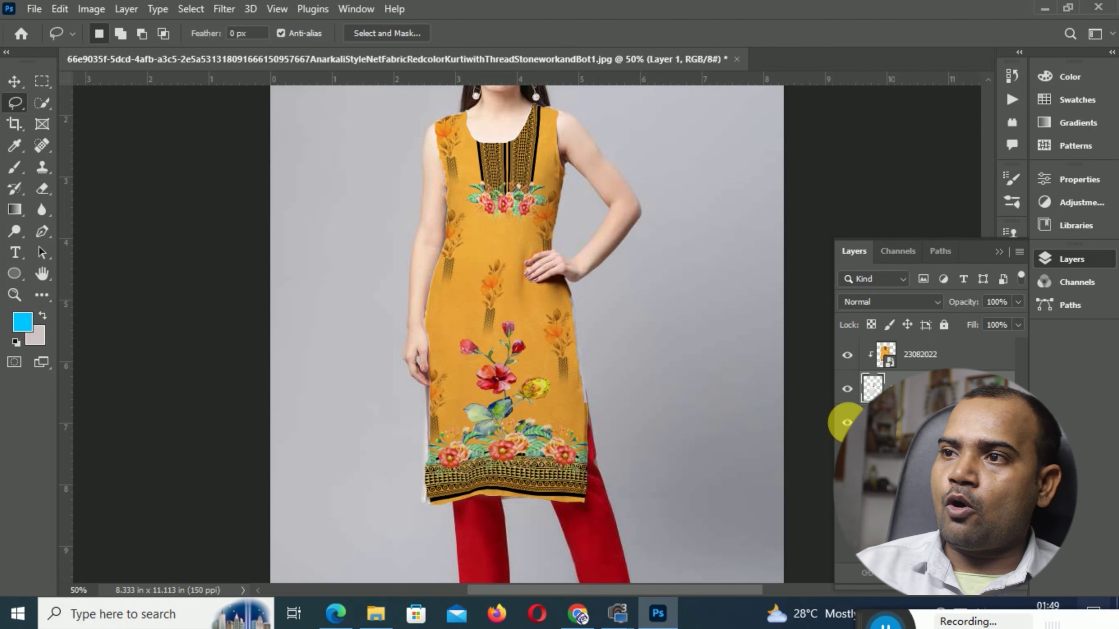
pyautogui.hotkey('ctrl', '-')
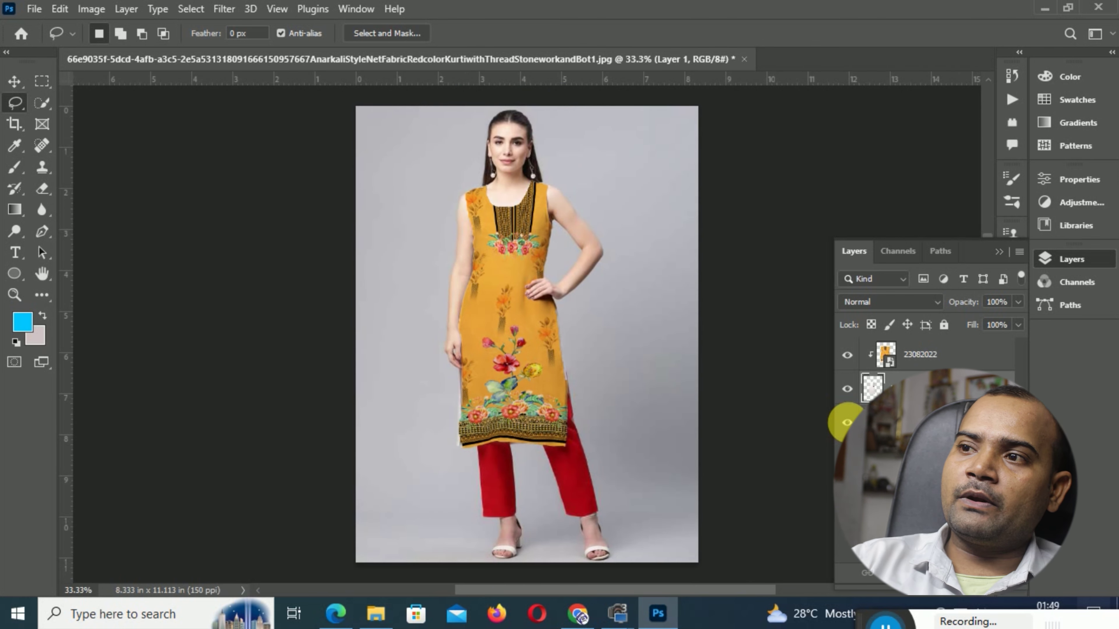